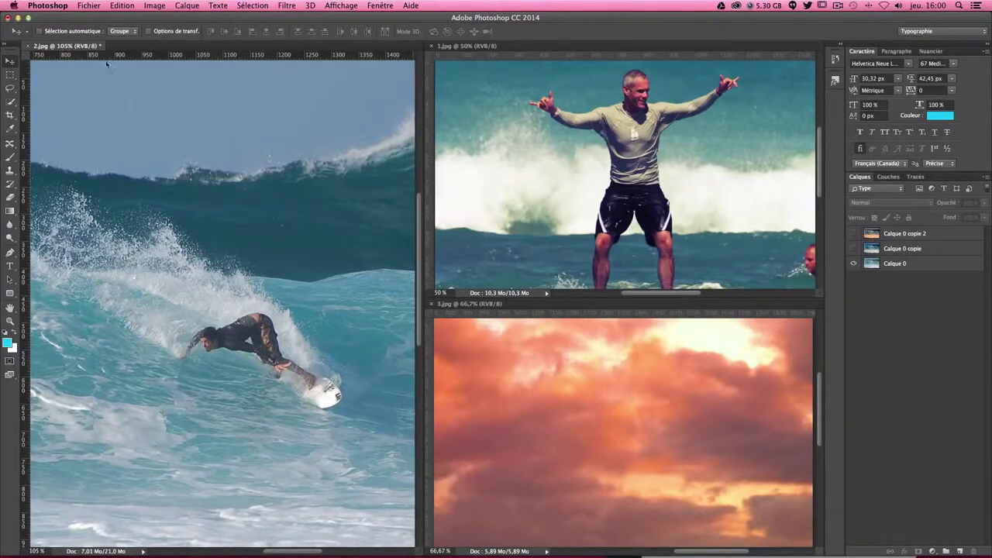
click(90, 94)
click(573, 191)
click(566, 77)
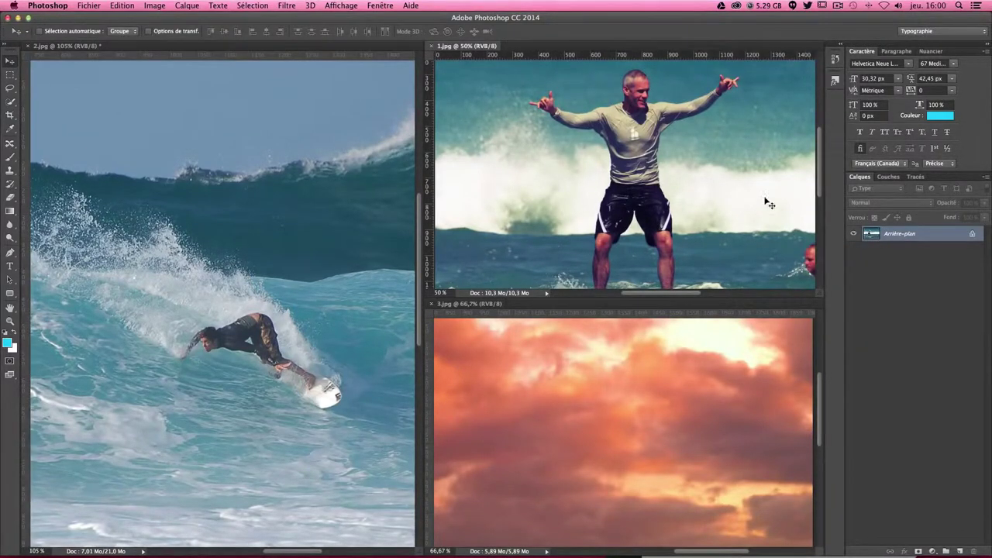
scroll(614, 152, down, 3)
scroll(614, 152, up, 5)
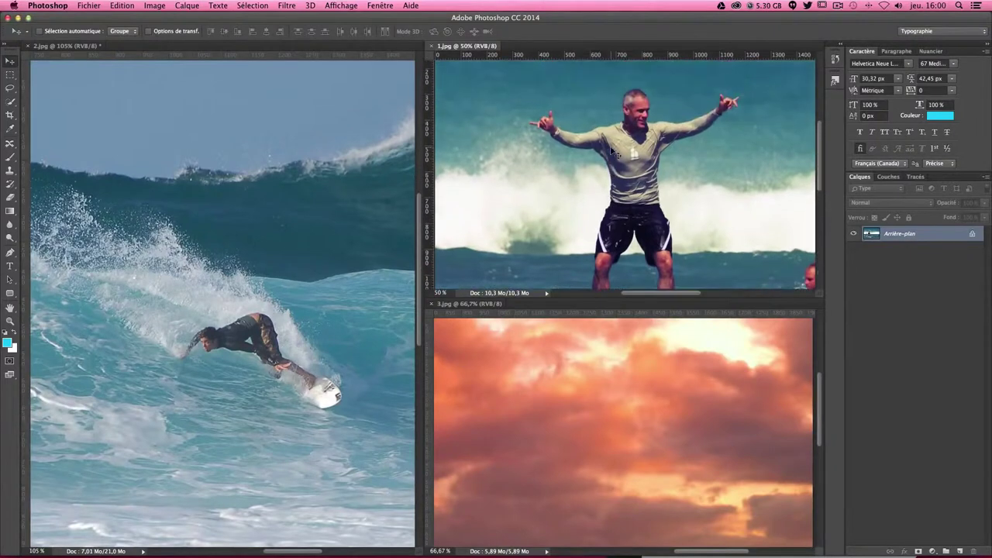
scroll(612, 152, down, 3)
scroll(612, 152, up, 2)
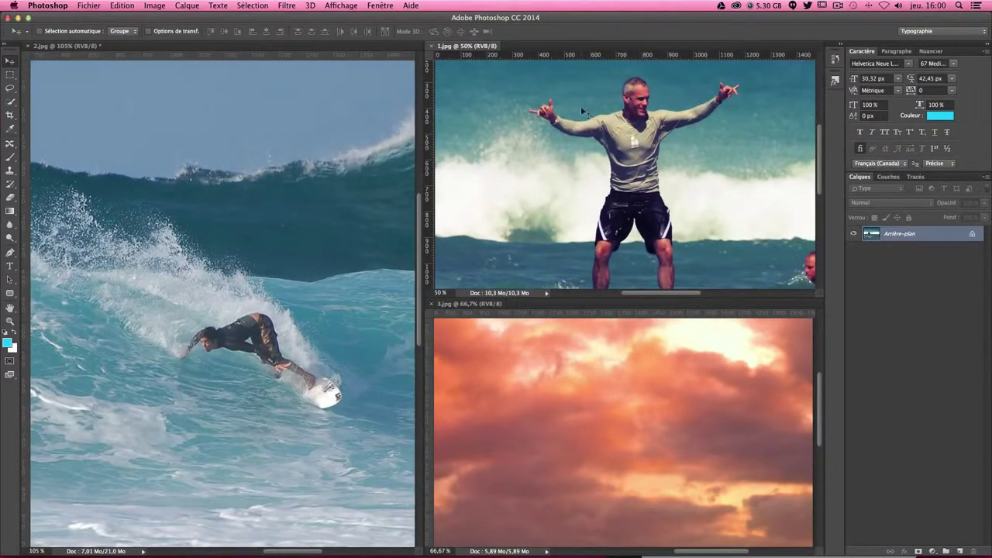
scroll(581, 105, down, 1)
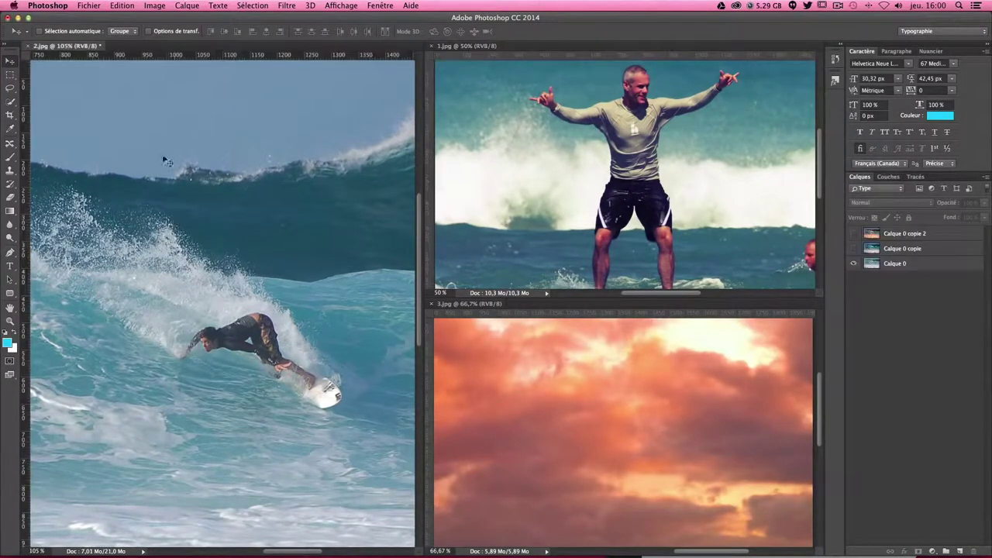
Step: Show Calque 0 copie, the first recoloured copy of the surf photo
click(854, 249)
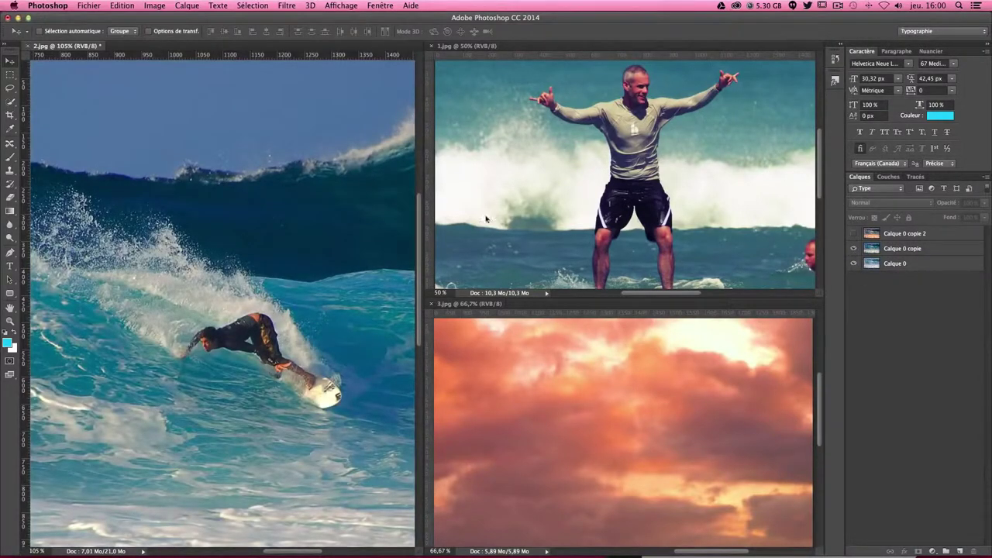
scroll(544, 146, down, 3)
scroll(620, 171, down, 2)
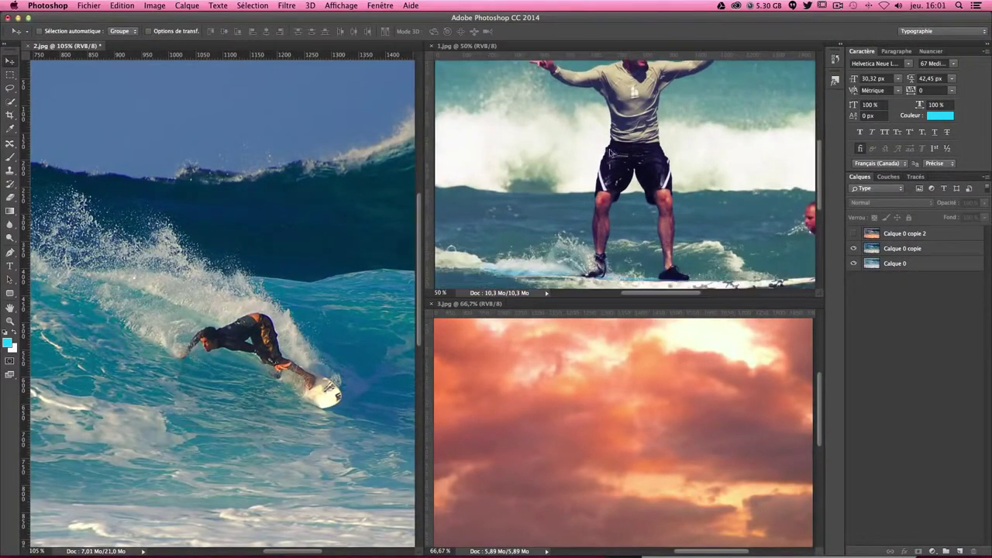
scroll(720, 207, up, 3)
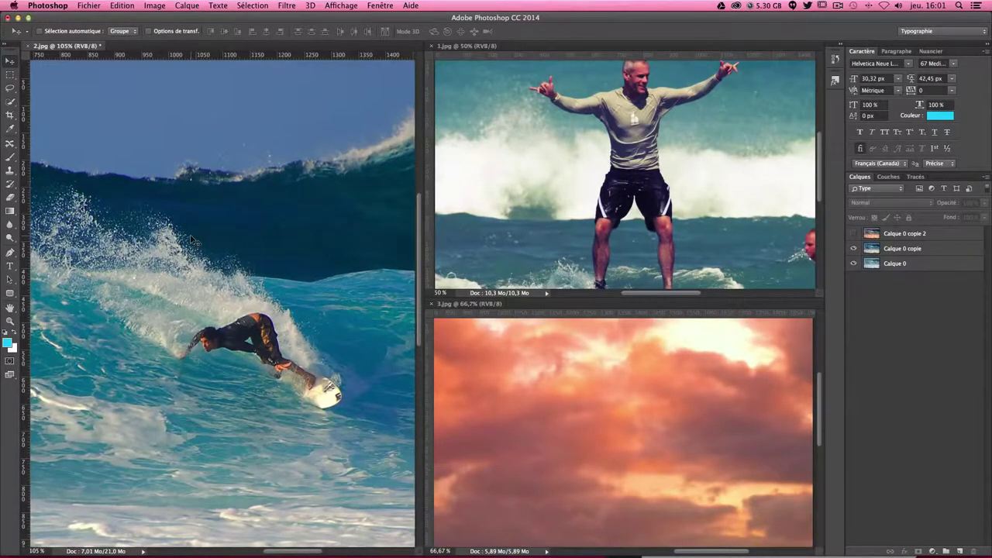
Step: Make the sunset clouds photo active and scroll through it
click(600, 357)
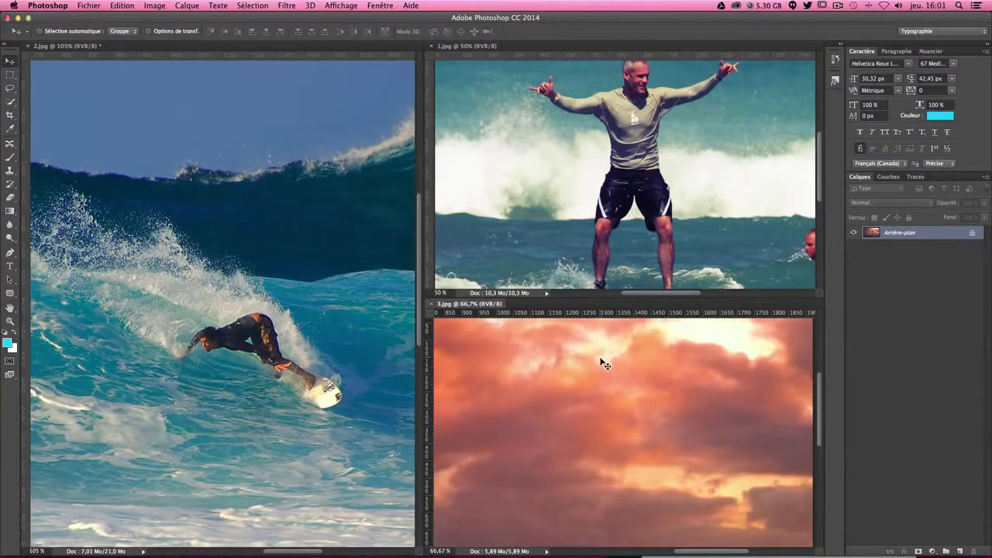
scroll(604, 364, down, 2)
scroll(605, 365, down, 2)
scroll(604, 365, down, 2)
scroll(605, 364, down, 2)
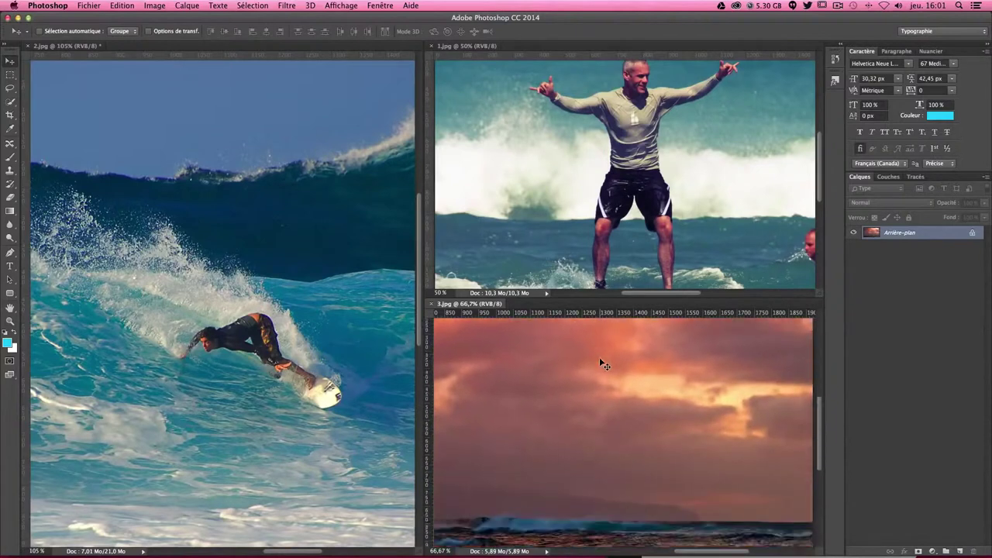
scroll(603, 363, up, 3)
scroll(603, 363, up, 1)
scroll(603, 363, up, 2)
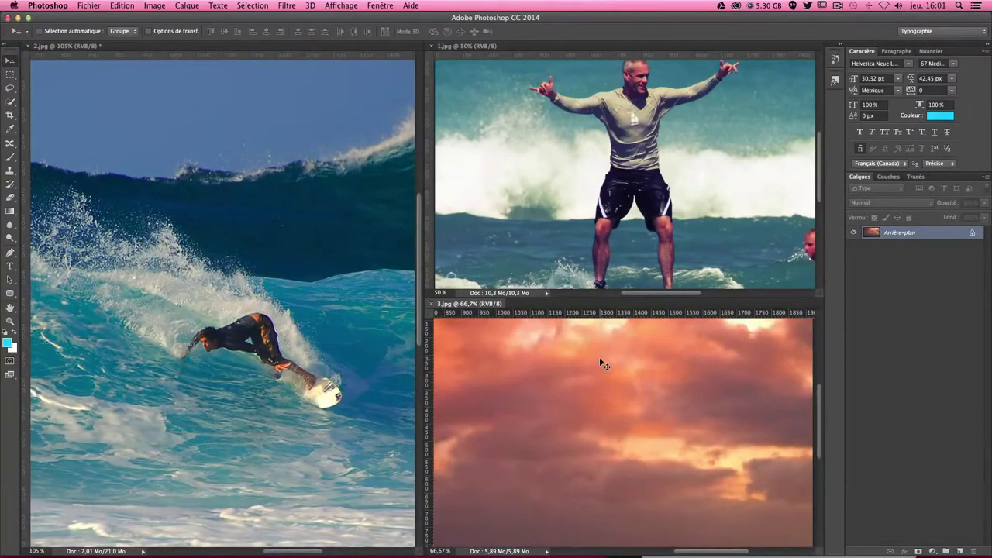
Step: Back on the surf photo, show Calque 0 copie 2 and dismiss the no-layer-selected alert
click(353, 159)
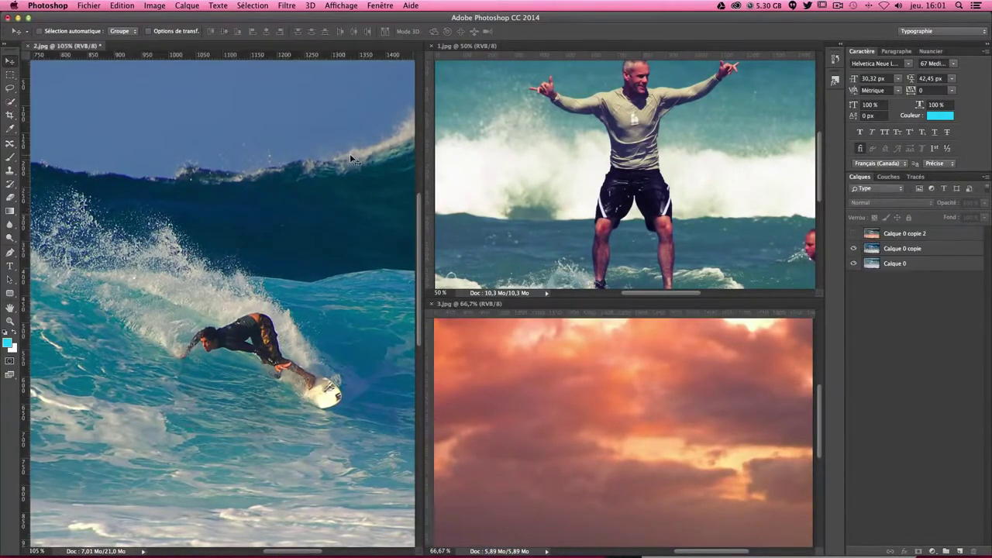
click(854, 234)
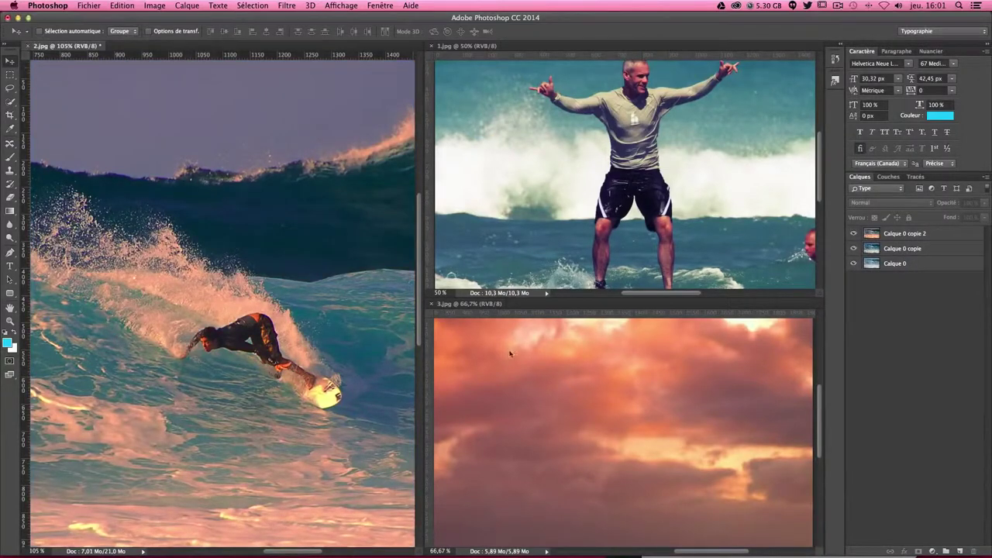
scroll(603, 410, down, 1)
scroll(603, 410, up, 1)
click(195, 300)
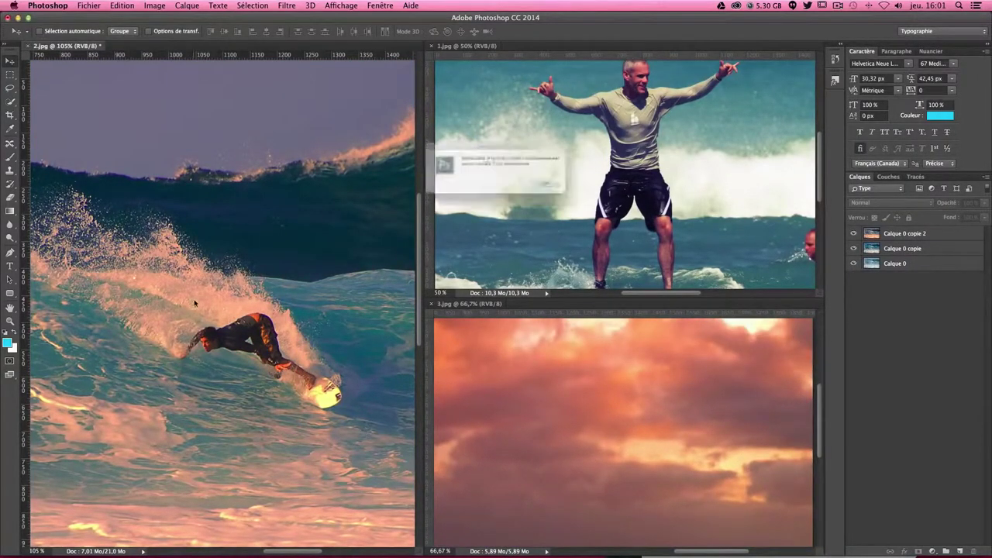
click(569, 190)
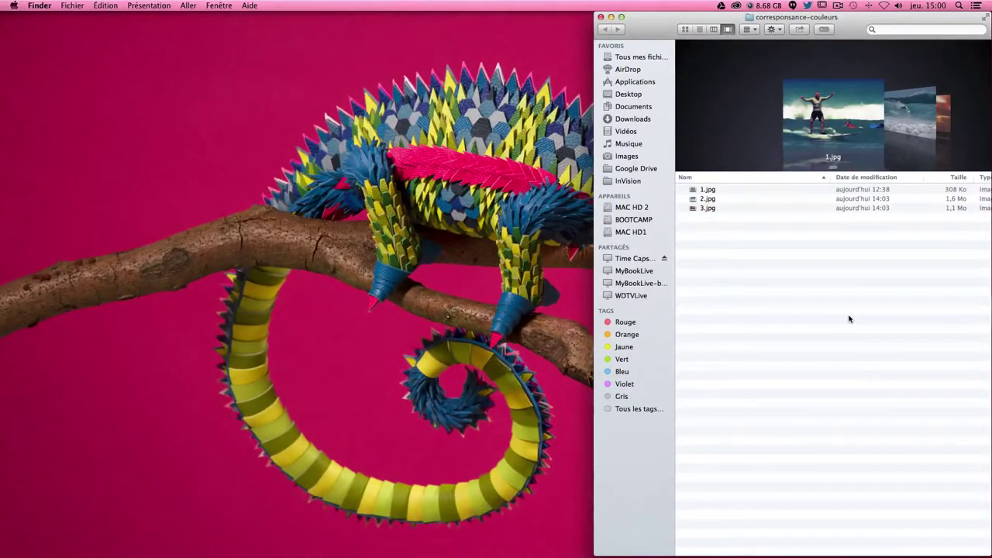
Step: Preview 1.jpg, 2.jpg and 3.jpg, then open 2.jpg with Adobe Photoshop CC 2014 via Ouvrir avec
click(707, 190)
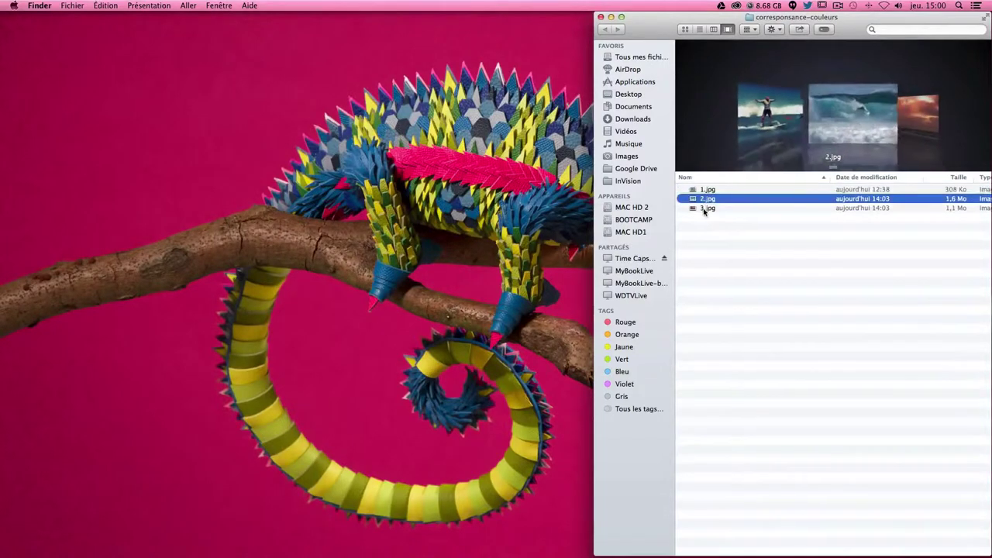
click(705, 208)
click(729, 268)
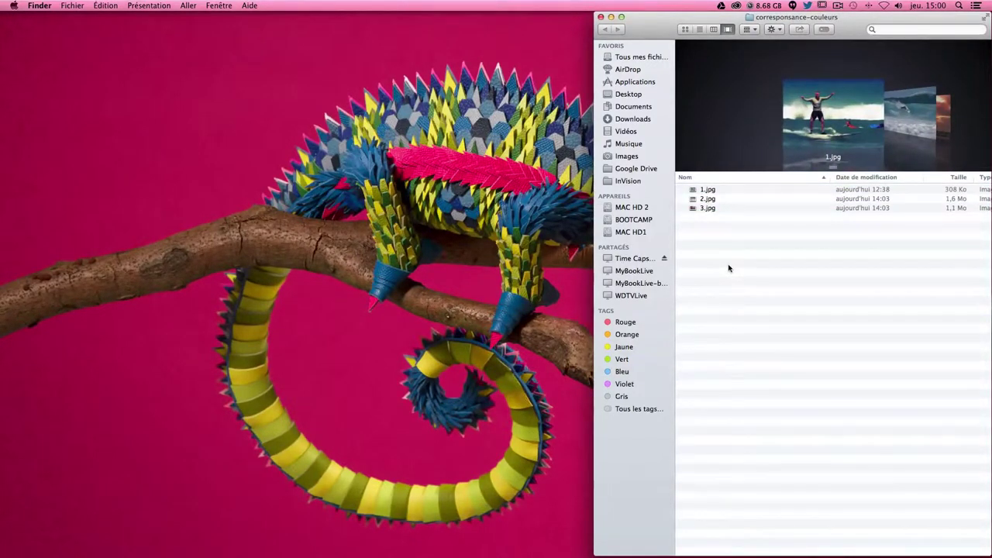
click(694, 200)
right_click(694, 200)
mouse_move(728, 213)
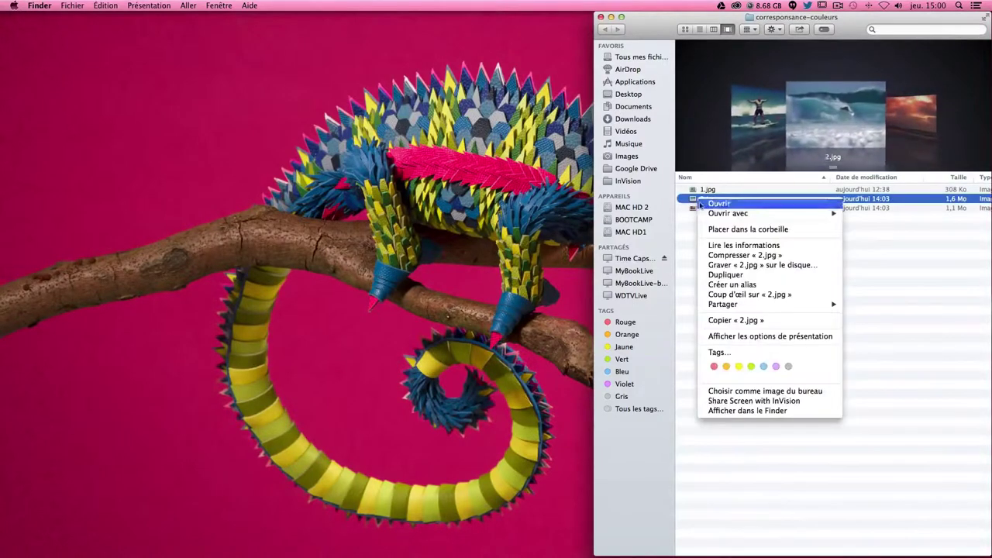
click(618, 264)
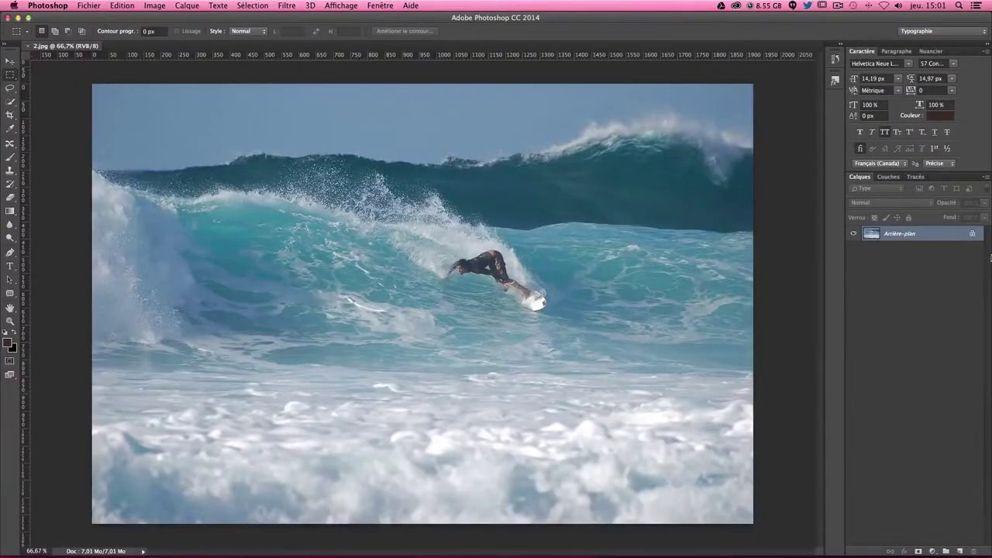
Step: Open 1.jpg in Photoshop from the folder, accept the colour profile prompt, and zoom to 50%
drag(988, 41, 740, 37)
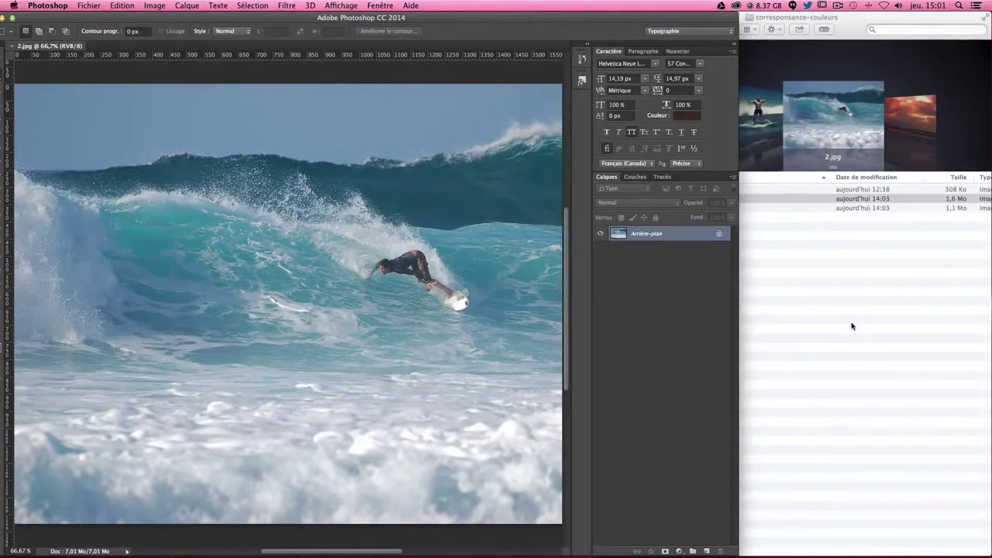
click(851, 324)
click(717, 190)
right_click(704, 190)
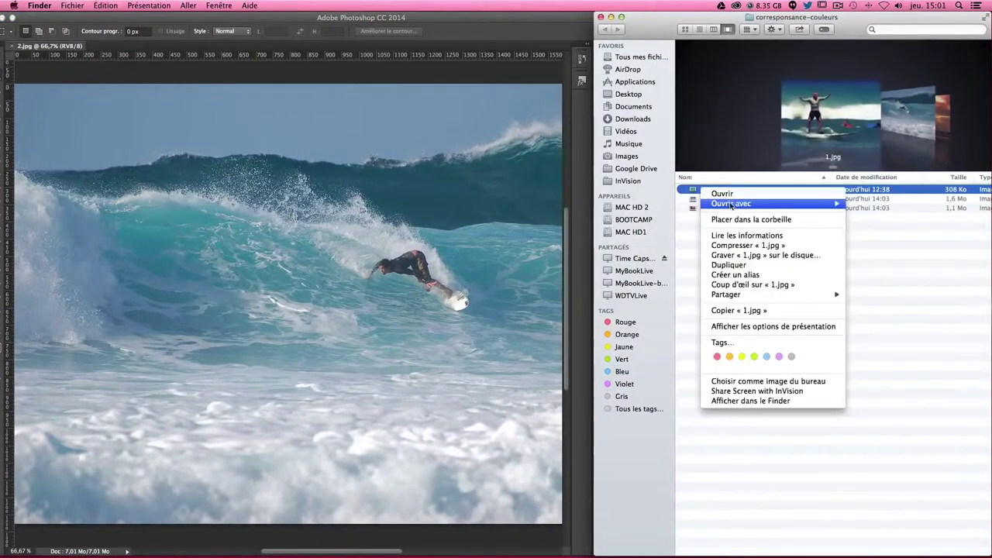
click(627, 253)
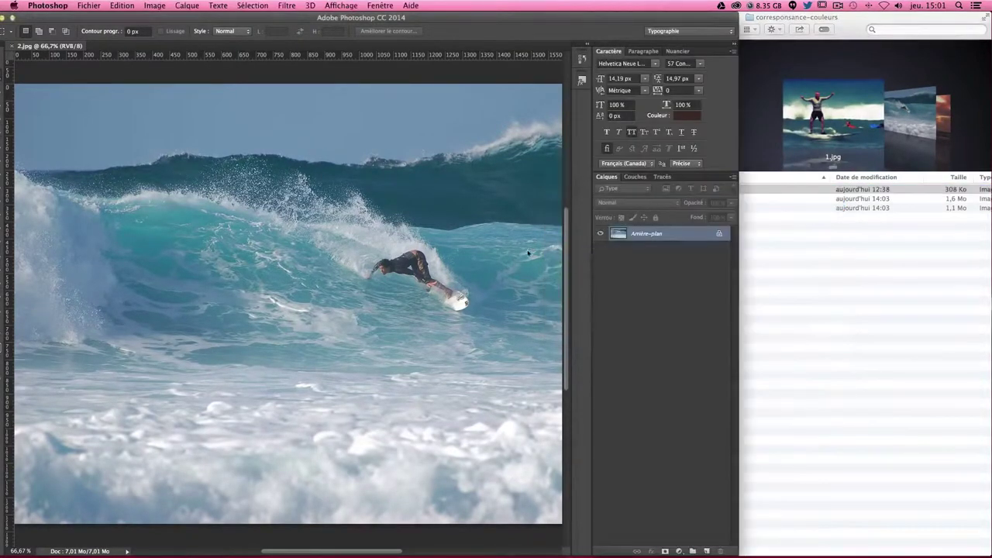
click(620, 329)
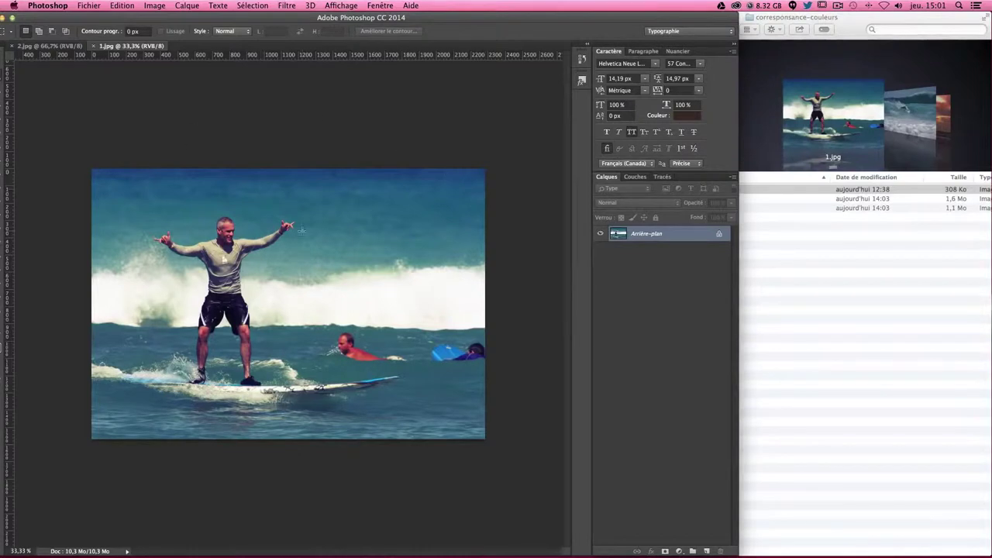
key(super+plus)
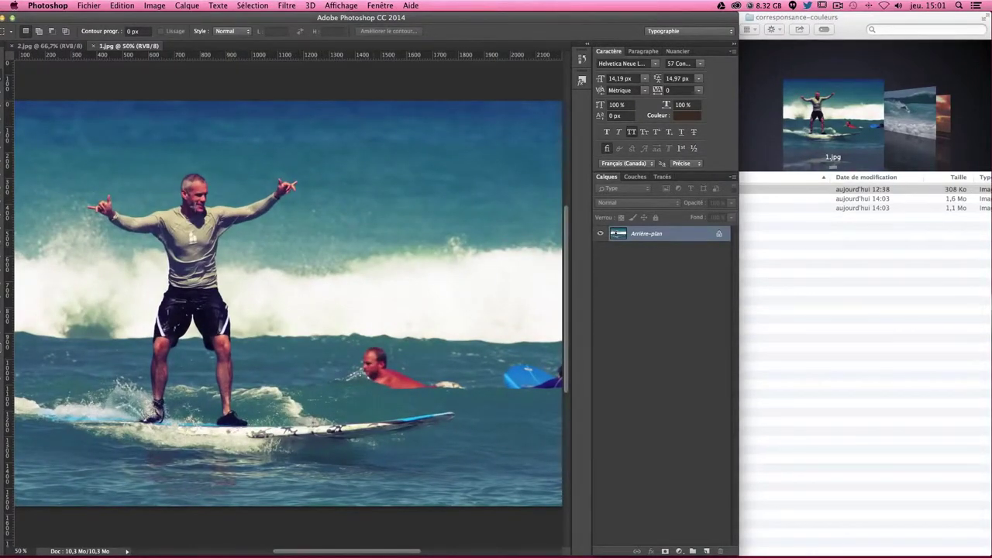
Step: Switch to 2.jpg to scroll across it, then return to 1.jpg
click(48, 46)
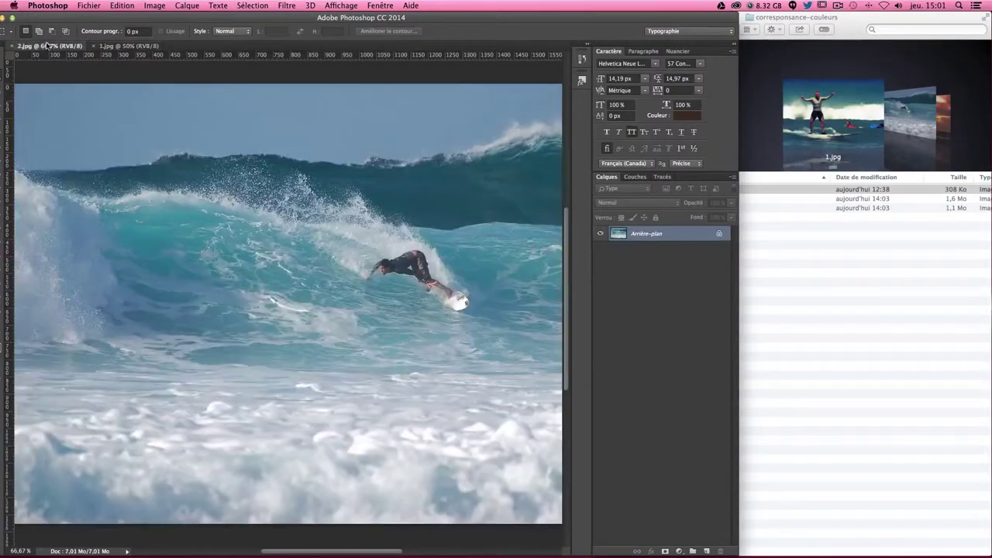
scroll(418, 331, right, 5)
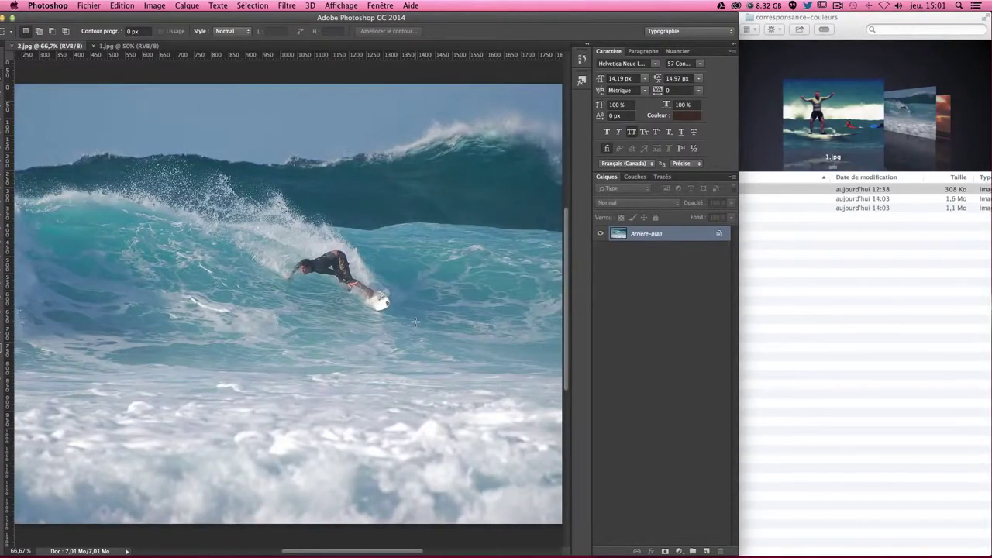
scroll(415, 321, right, 1)
click(122, 47)
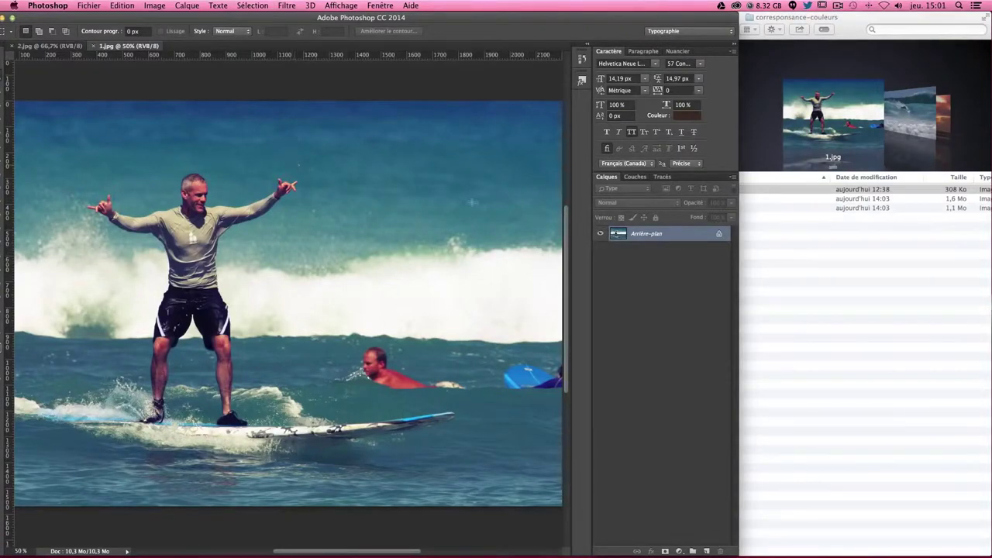
Step: Open 3.jpg in Photoshop from the folder and maximise the Photoshop window
click(814, 305)
click(779, 273)
right_click(707, 208)
mouse_move(726, 225)
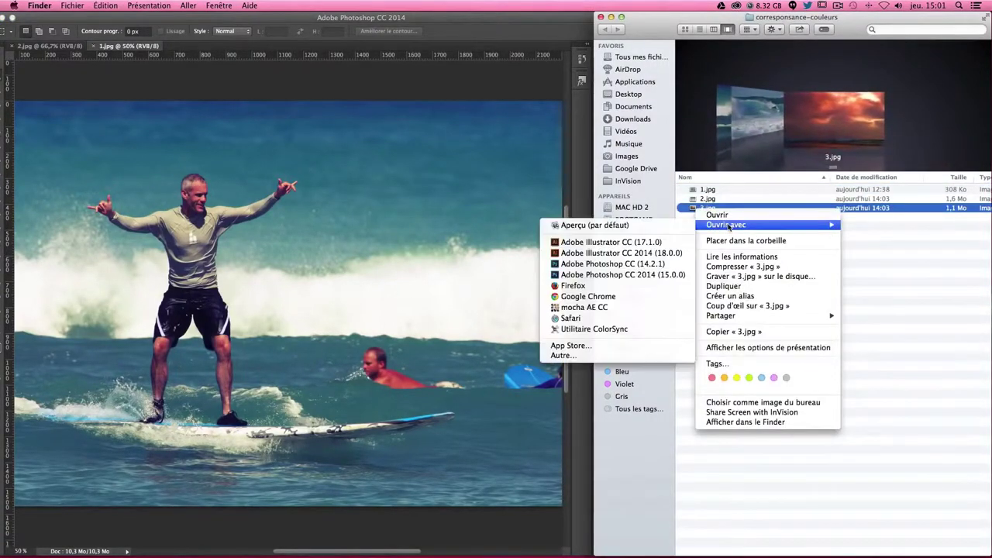
click(617, 275)
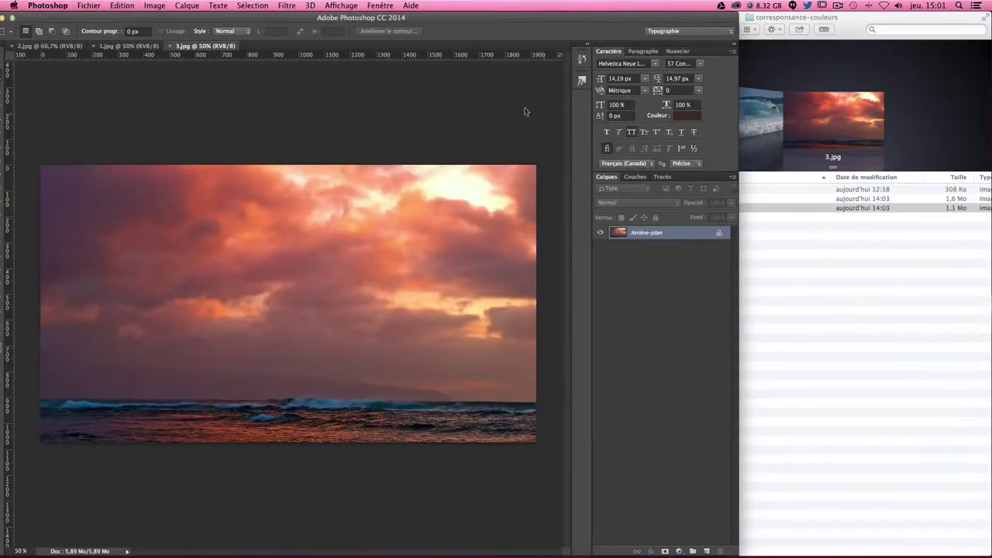
click(14, 18)
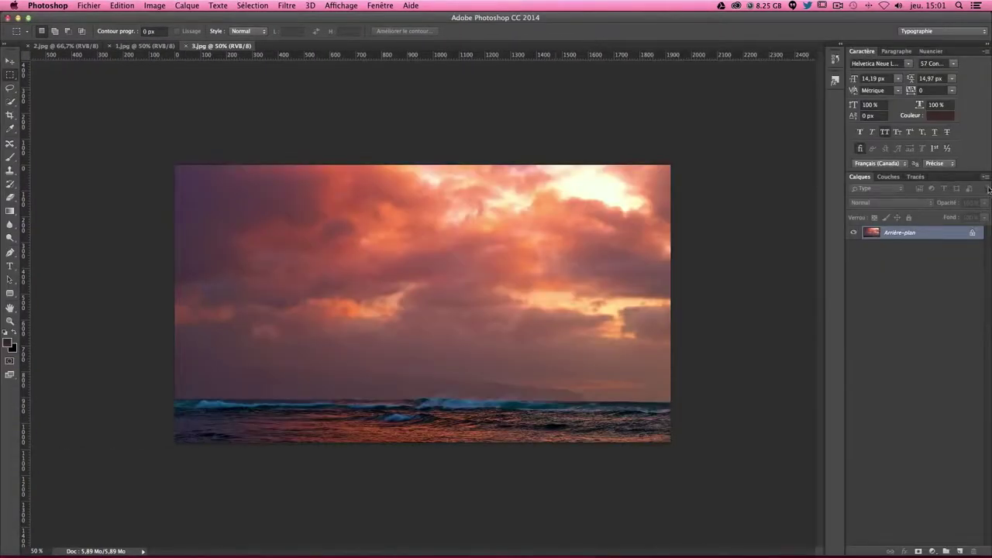
Step: Tile the photos as 3 vignettes empilées, hide panels with Tab, and zoom 2.jpg to 100%
click(62, 46)
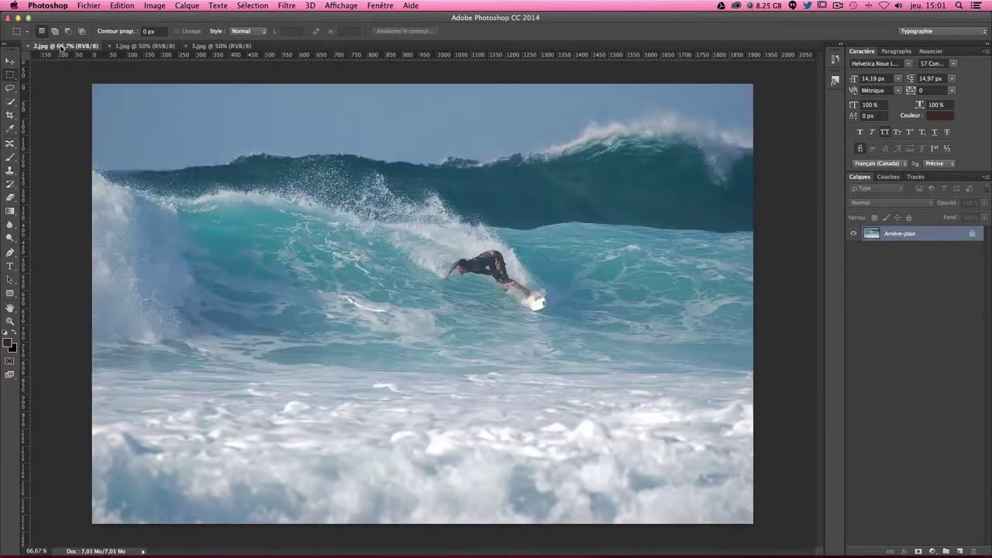
click(377, 6)
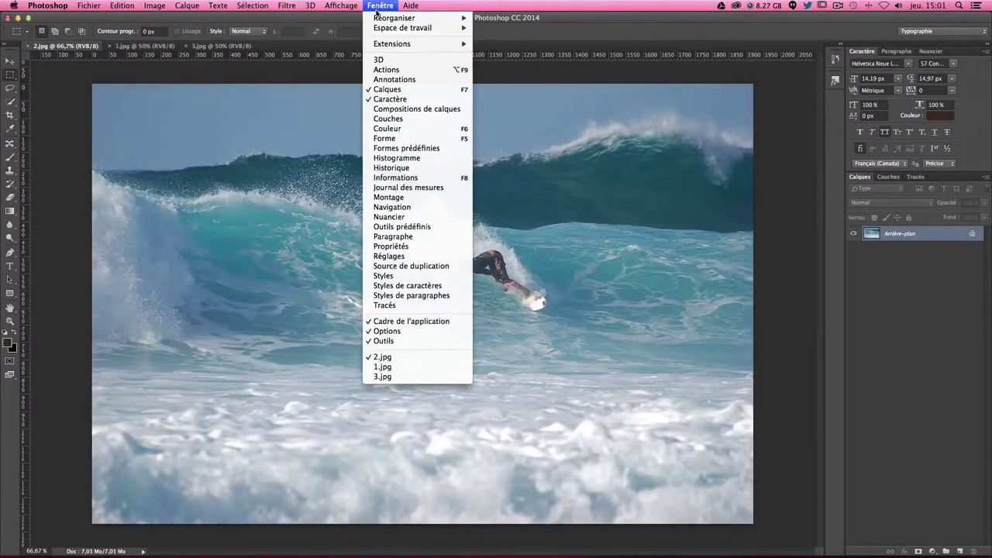
mouse_move(395, 18)
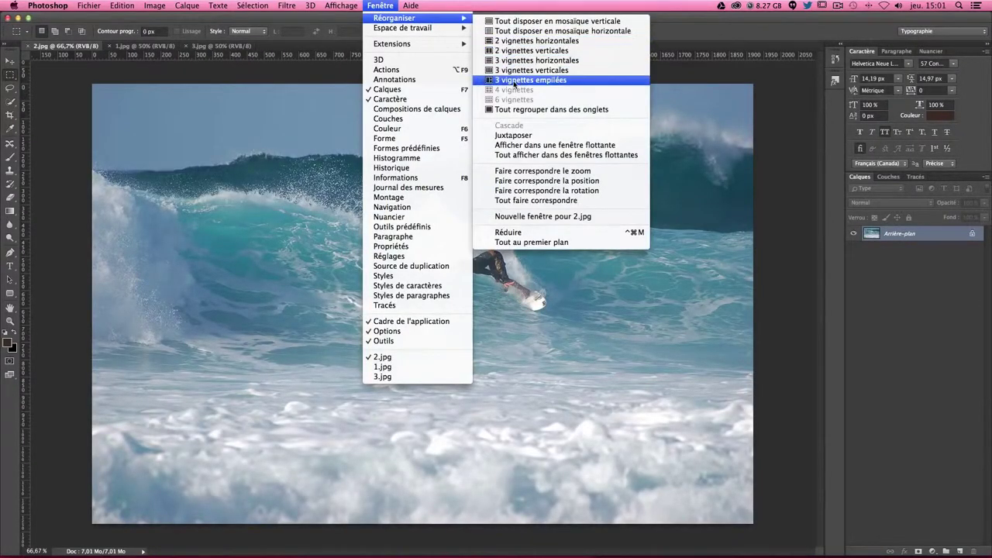
click(514, 81)
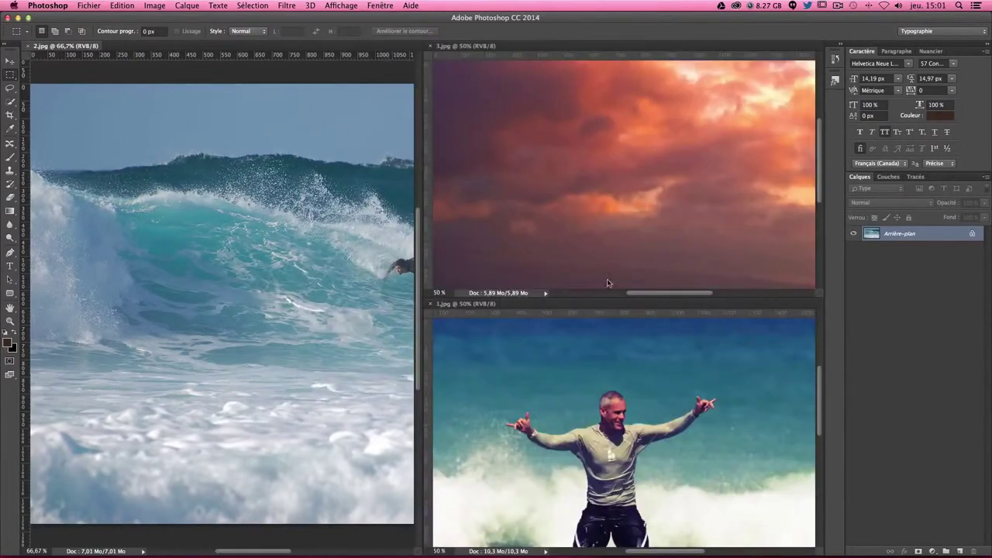
click(18, 63)
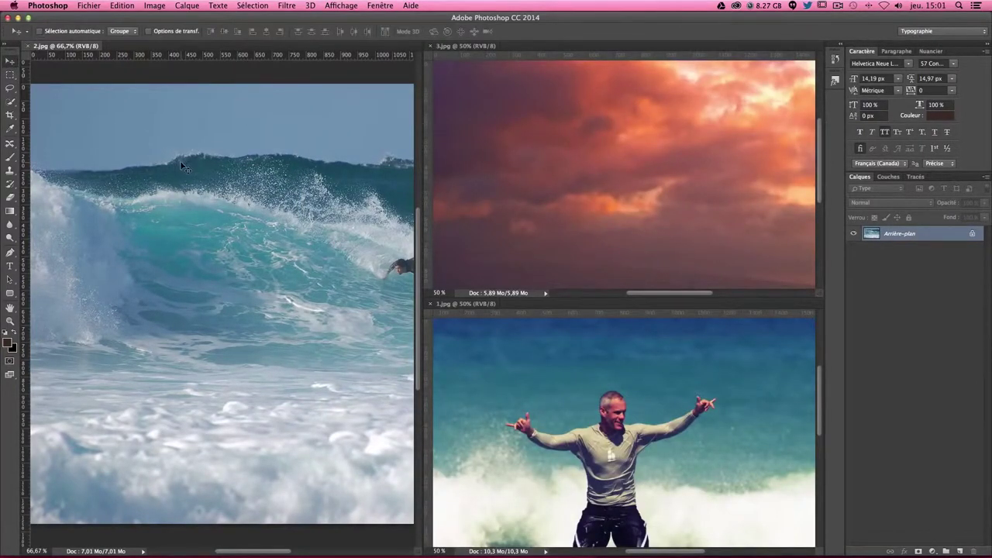
key(Tab)
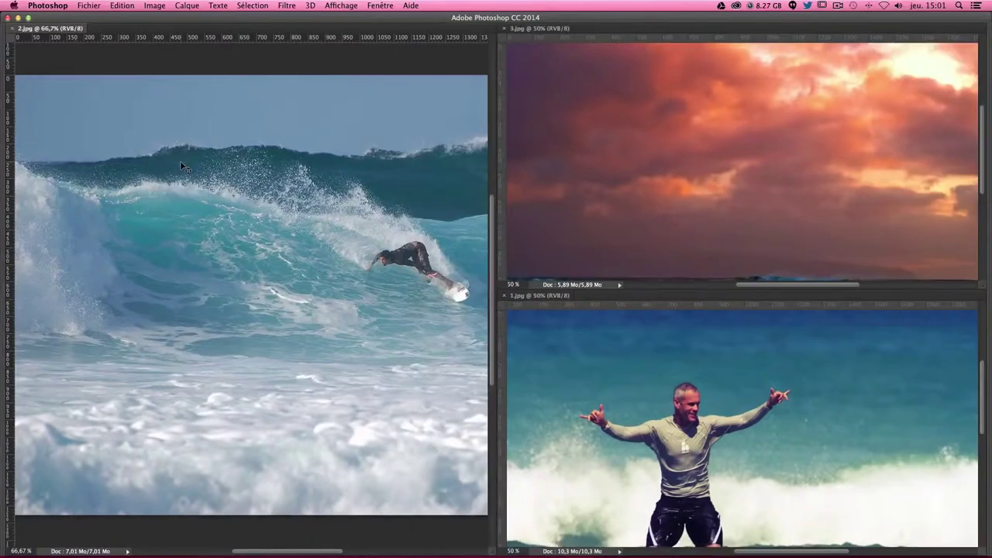
key(ctrl+1)
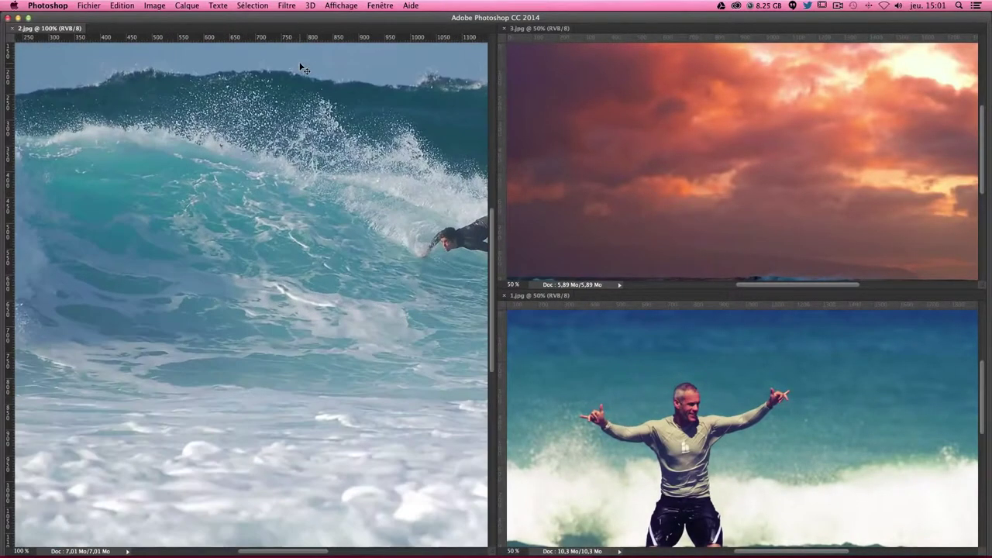
Step: Scroll and click through 1.jpg, 2.jpg and 3.jpg, ending with 2.jpg active
scroll(295, 170, right, 5)
scroll(294, 171, up, 2)
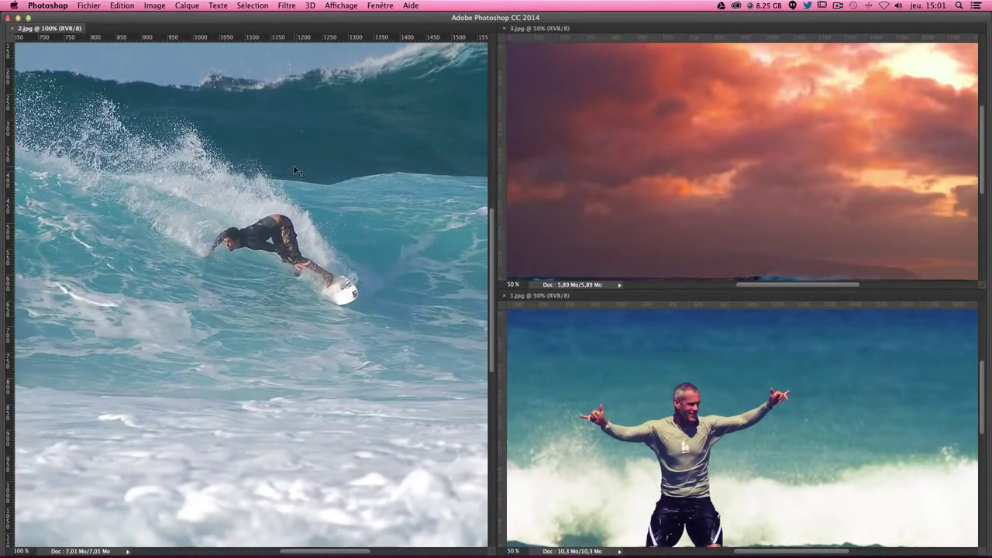
scroll(294, 170, up, 2)
click(761, 386)
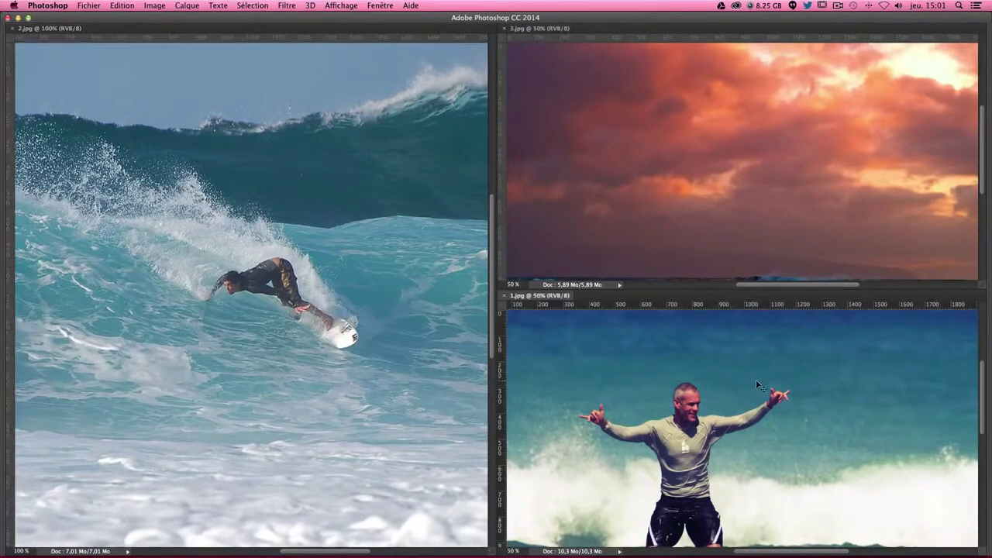
scroll(766, 354, down, 2)
scroll(765, 353, down, 3)
scroll(766, 353, up, 2)
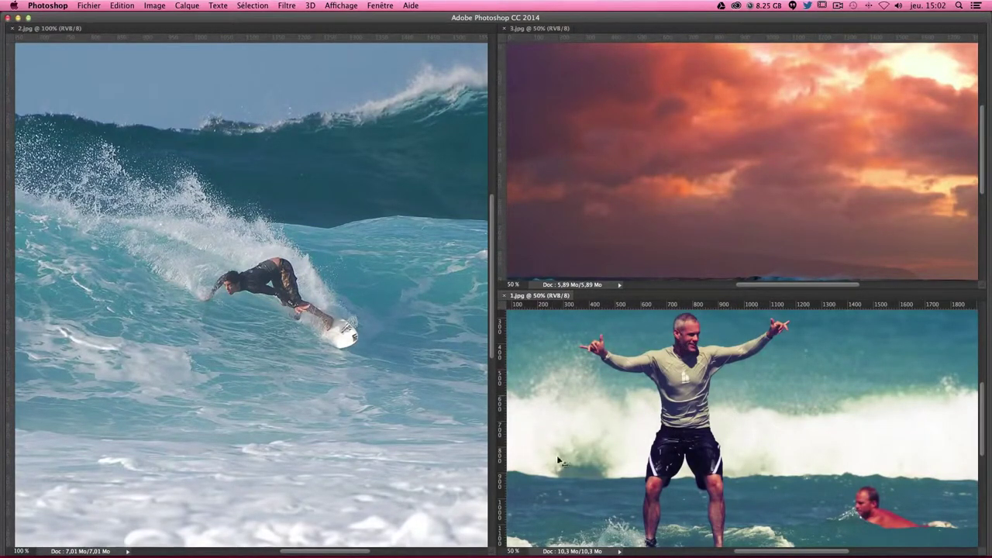
click(198, 124)
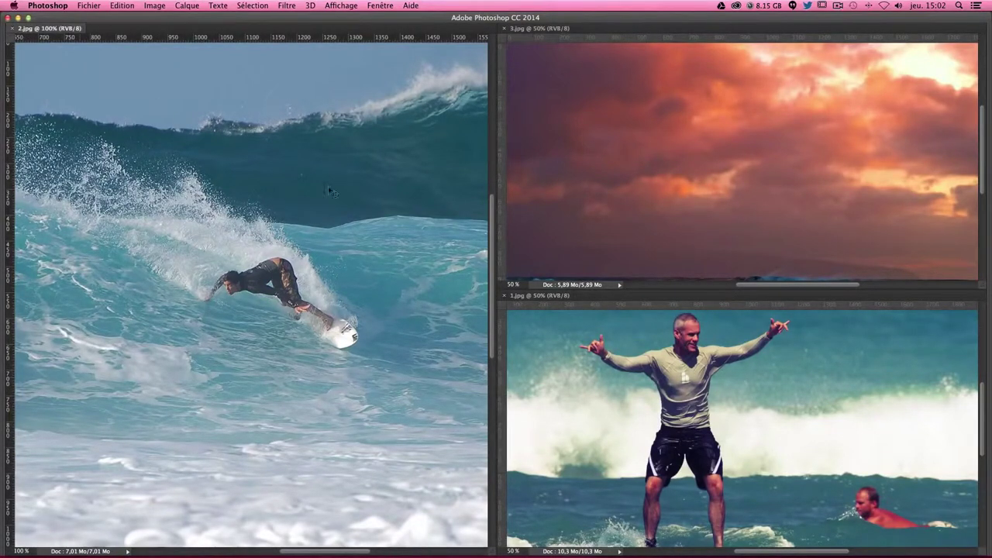
click(733, 174)
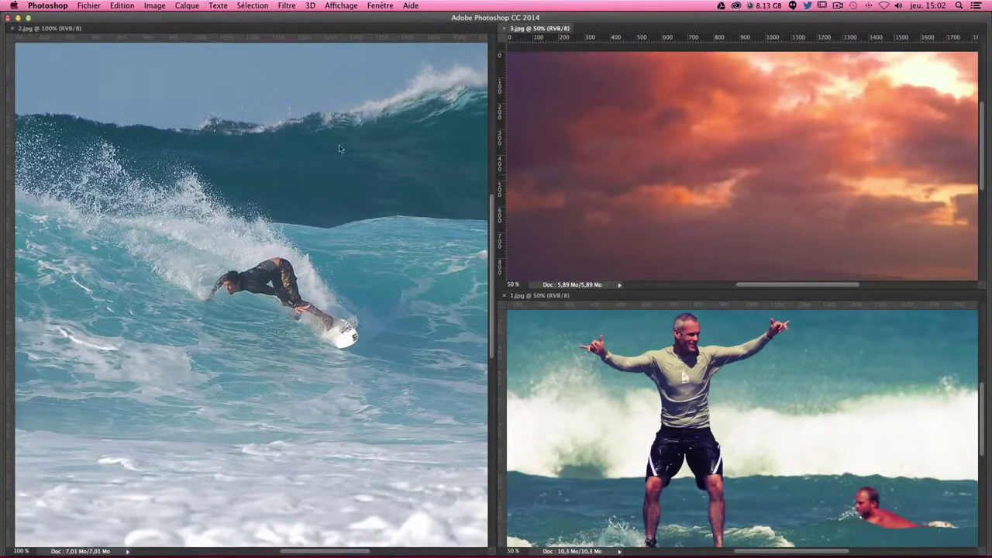
click(262, 196)
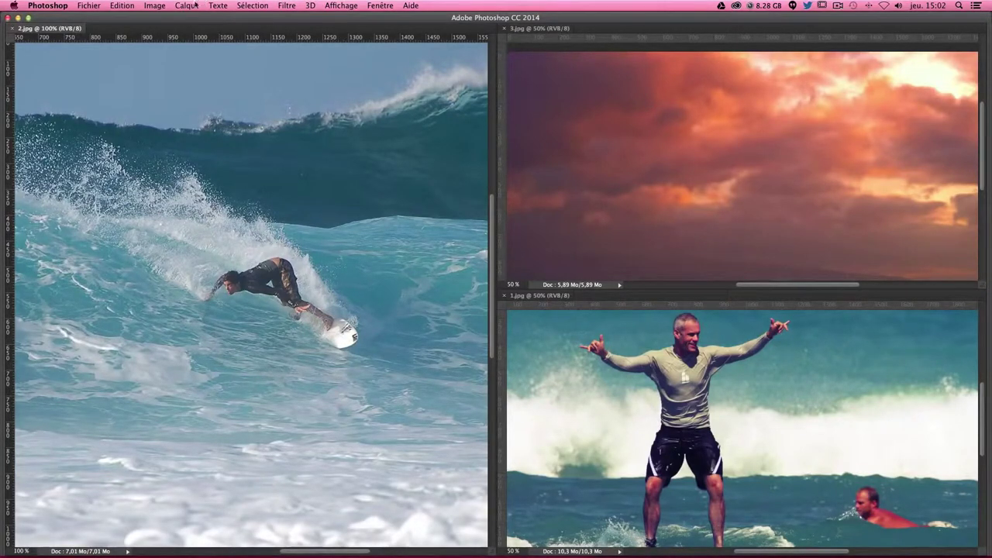
Step: Open Correspondance de la couleur on 2.jpg and set Source to 1.jpg
click(154, 5)
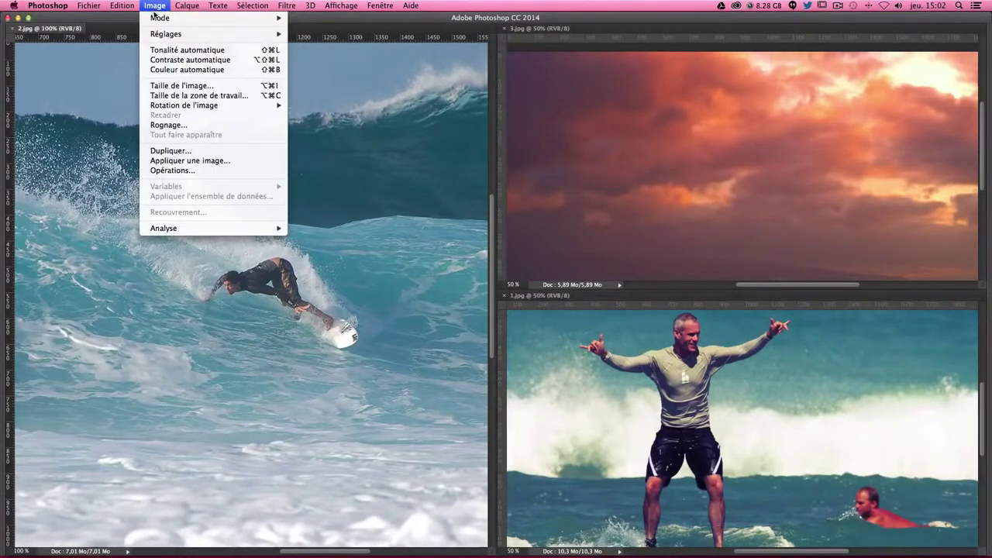
mouse_move(166, 34)
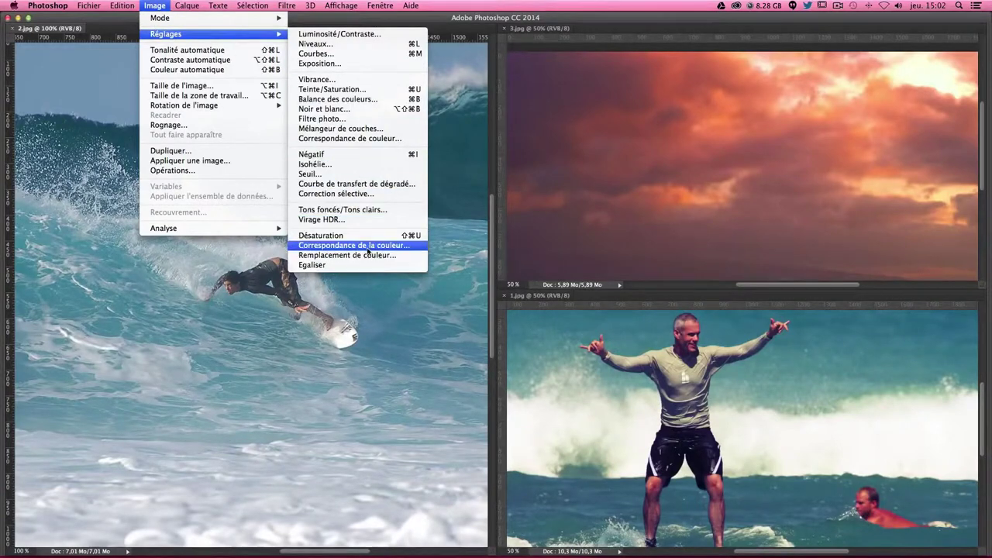
click(368, 246)
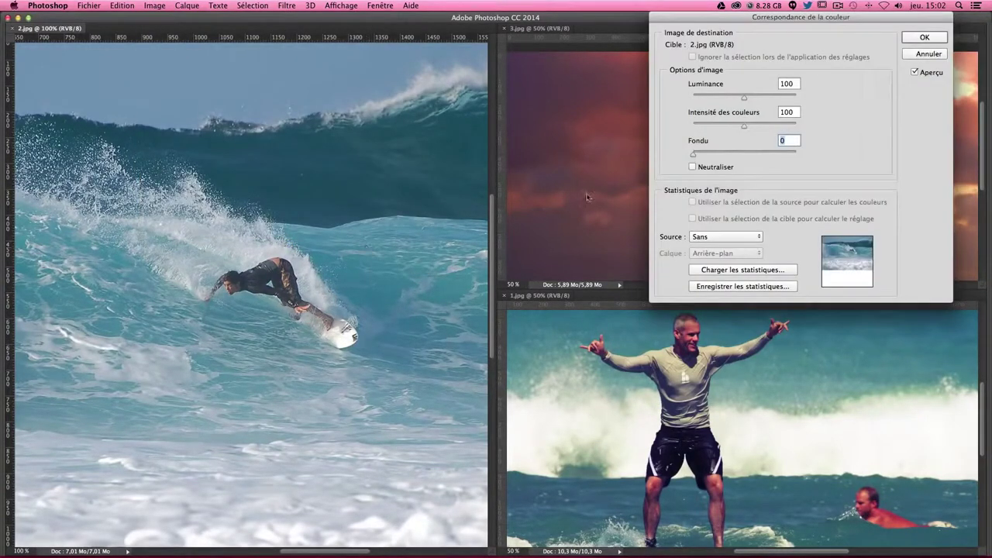
mouse_move(748, 19)
mouse_down()
mouse_move(642, 23)
mouse_move(658, 23)
mouse_up()
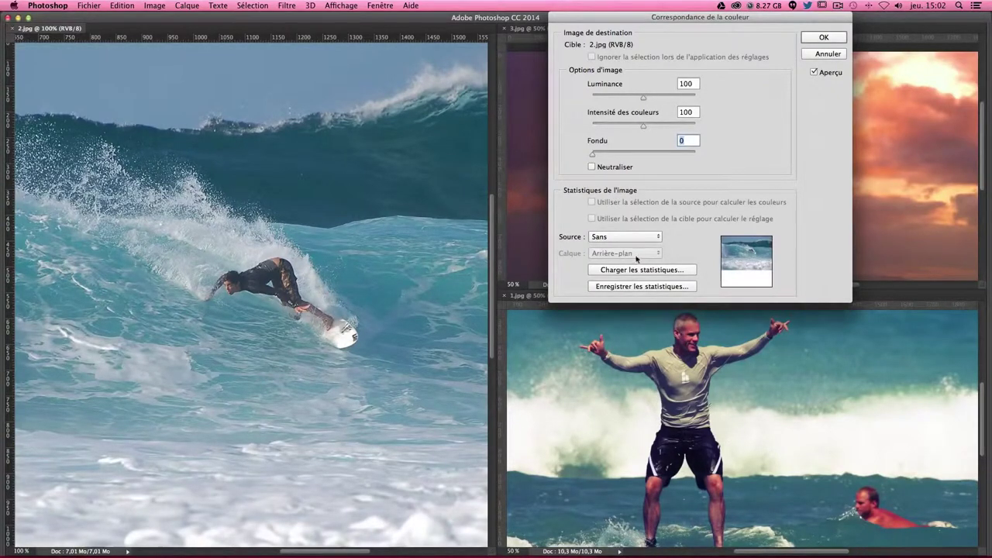
click(619, 239)
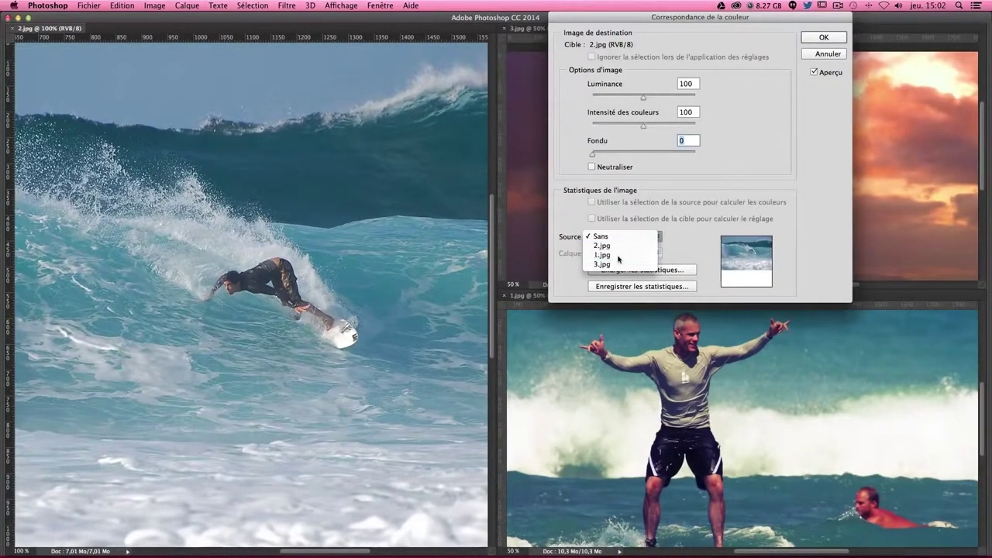
click(620, 252)
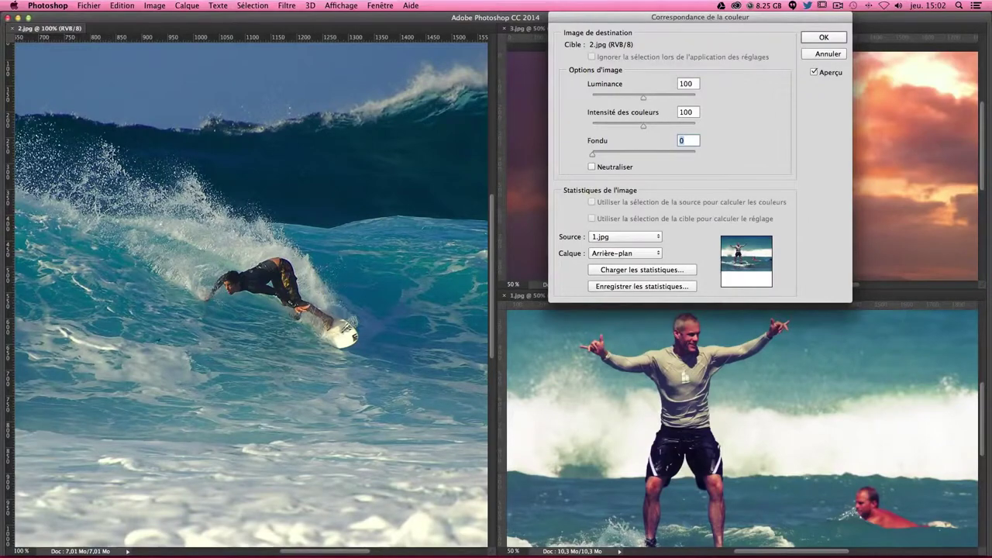
Step: Toggle Aperçu several times to compare the matched and original colours
click(814, 72)
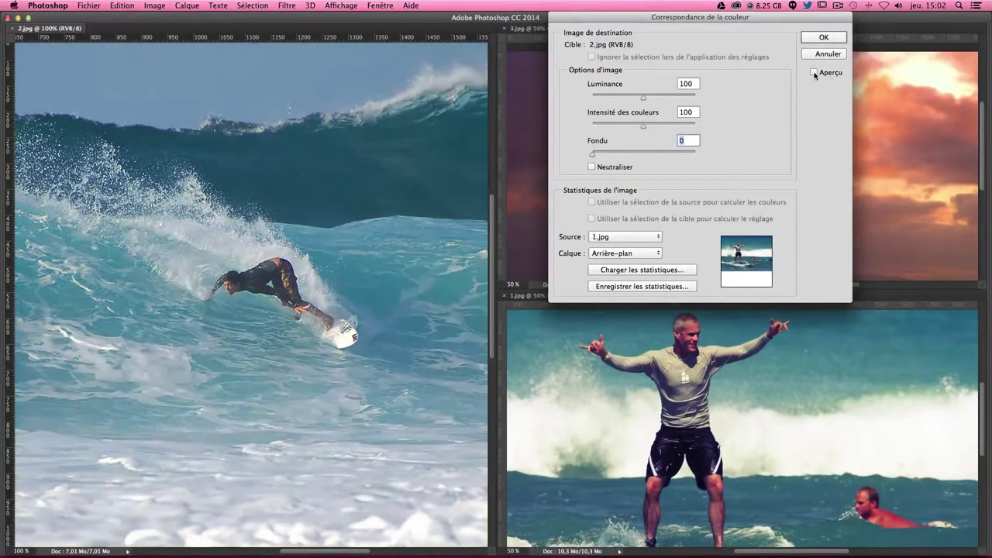
click(813, 72)
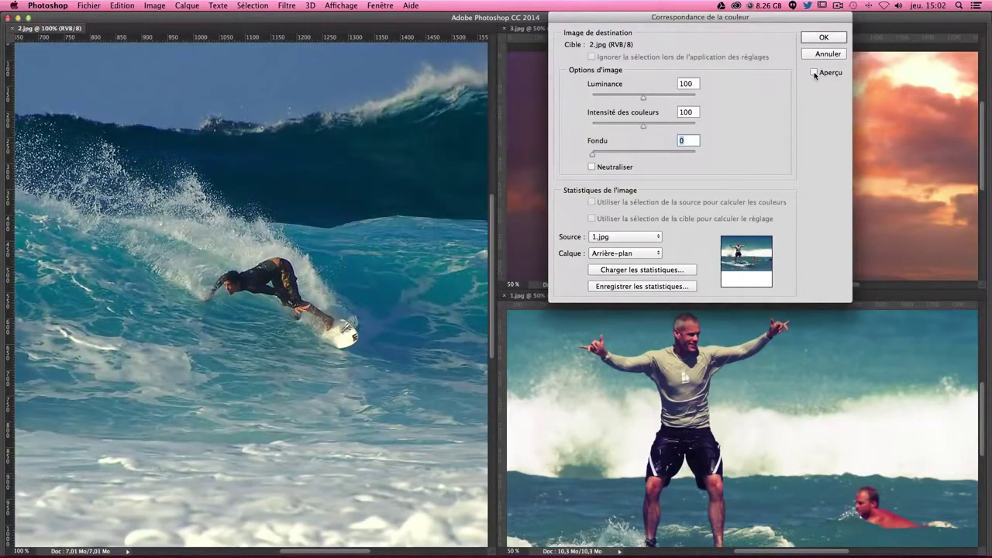
click(813, 72)
click(814, 72)
Step: Raise Luminance to 142, settle Intensité des couleurs at 123 after trying extremes, and set Fondu to 15
drag(642, 98, 662, 101)
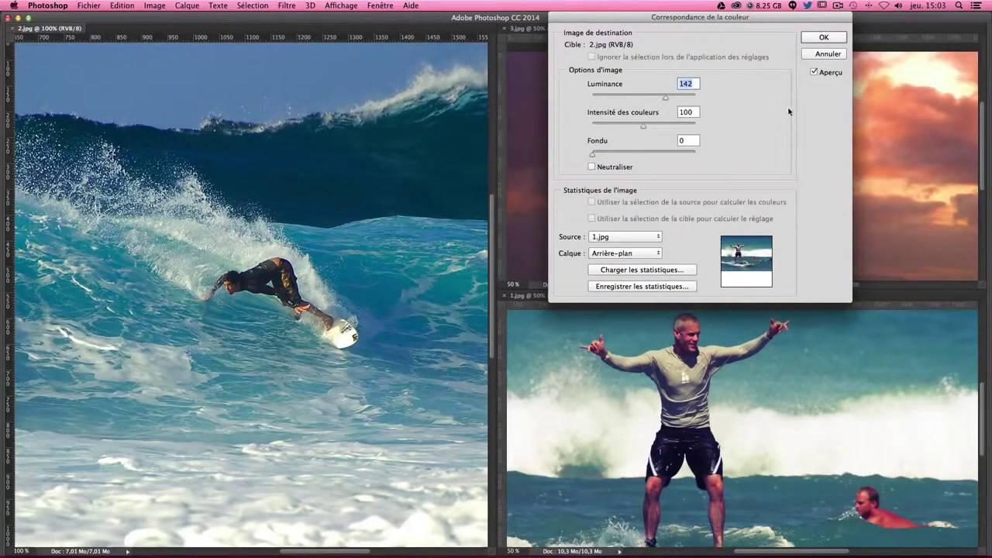
drag(642, 124, 591, 124)
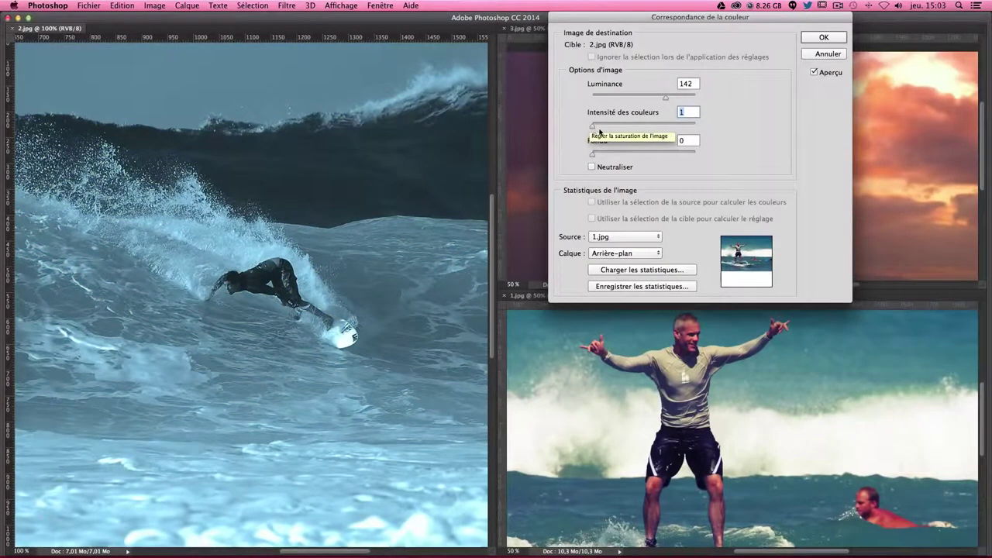
drag(591, 125, 704, 131)
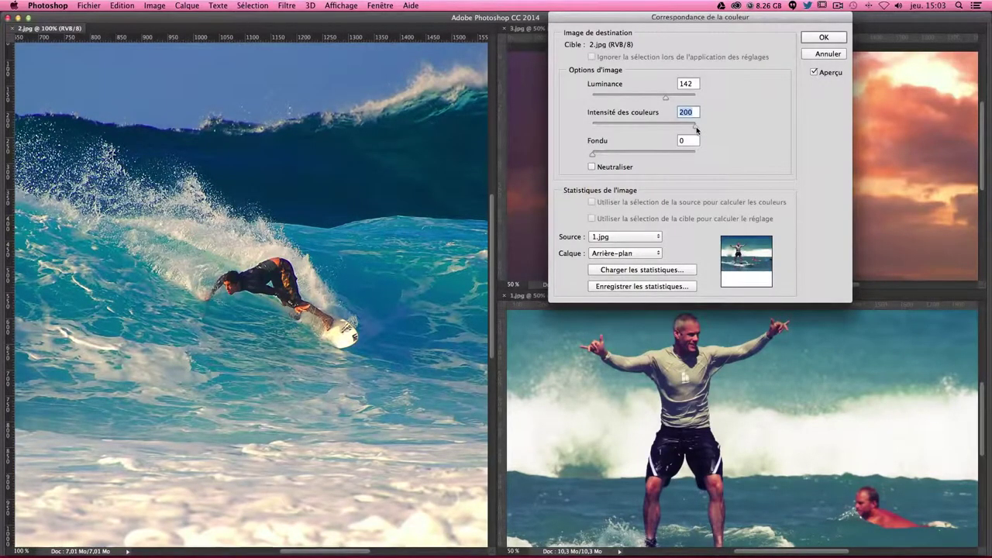
drag(694, 127, 653, 129)
drag(593, 155, 696, 154)
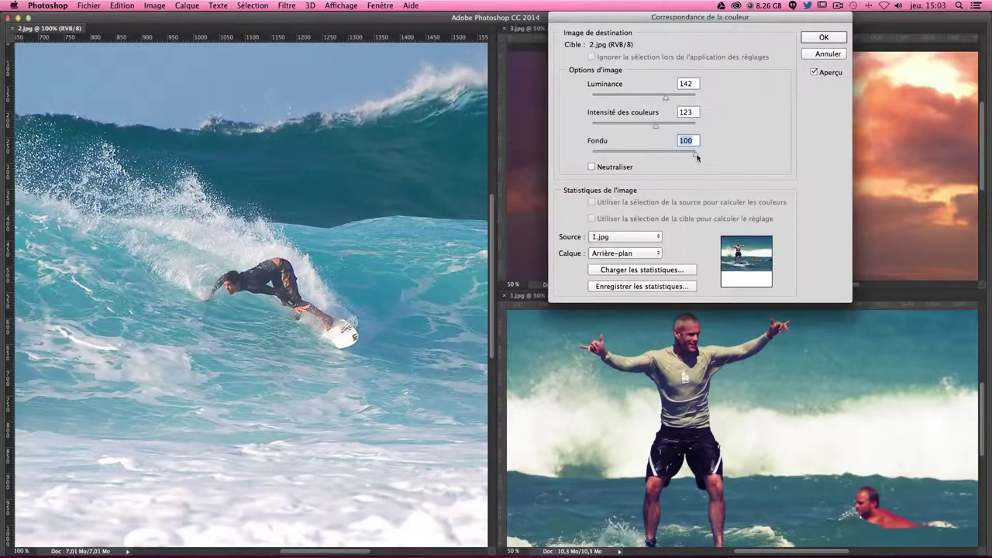
drag(695, 155, 589, 154)
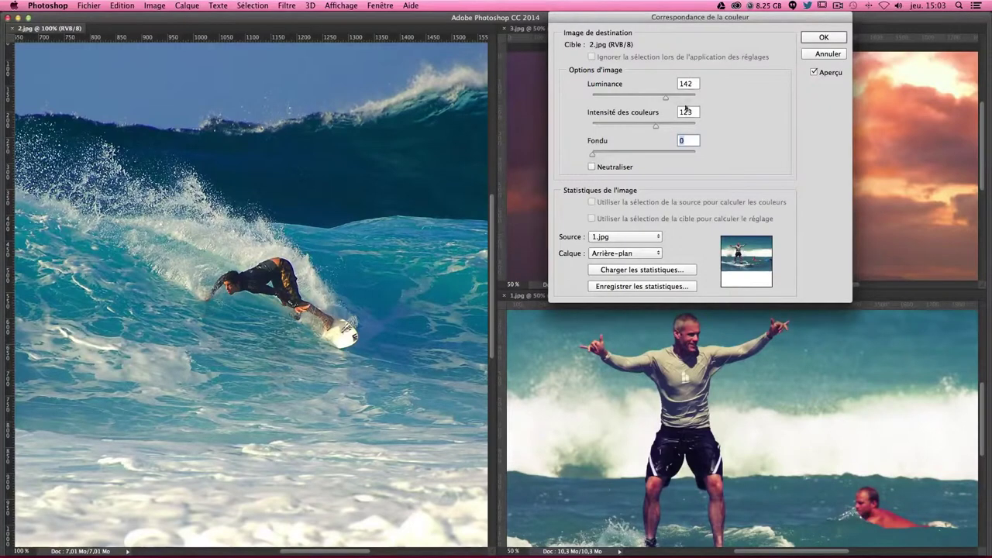
drag(592, 157, 606, 157)
Step: Cancel the Enregistrer les statistiques save, then click OK to apply the 1.jpg match to 2.jpg
click(641, 288)
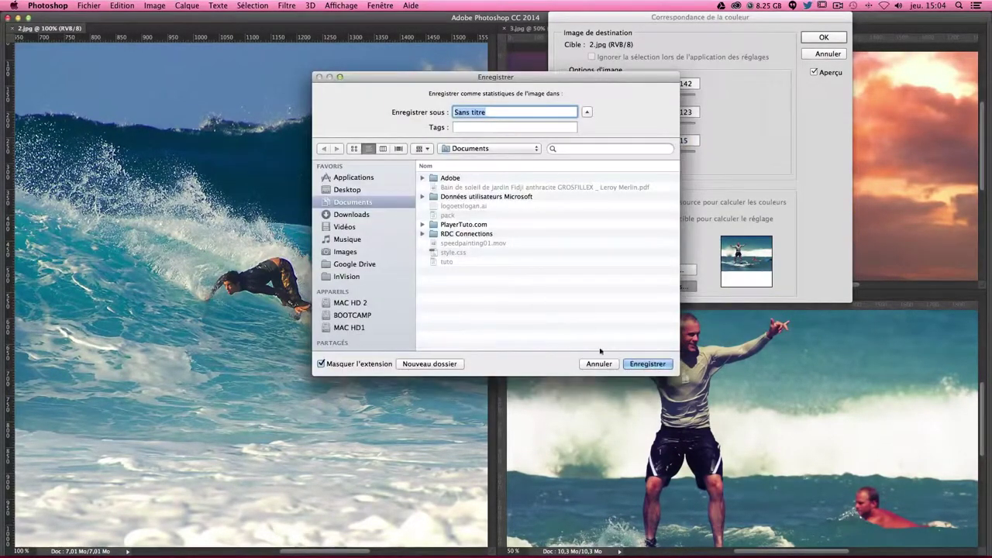
click(609, 365)
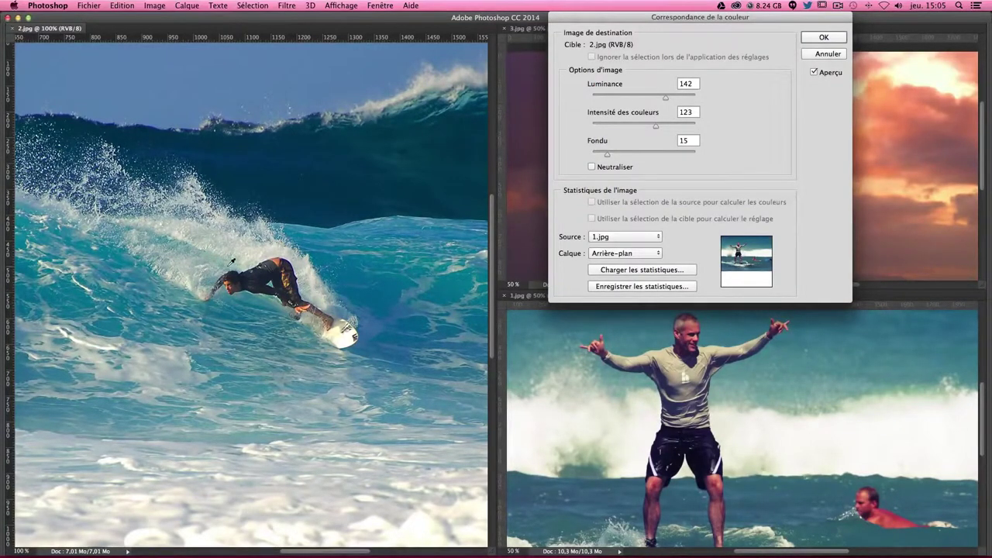
click(824, 37)
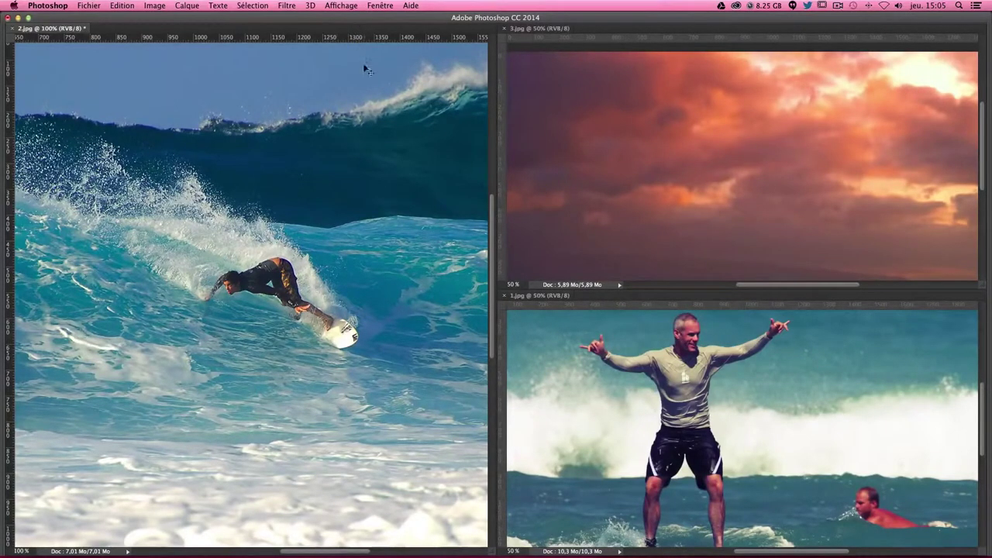
Step: Toggle undo to compare before and after, leaving the colour match on 2.jpg undone
key(ctrl+z)
key(ctrl+z)
key(ctrl+z)
key(ctrl+z)
key(ctrl+z)
key(ctrl+z)
key(ctrl+z)
key(ctrl+z)
key(ctrl+z)
key(ctrl+z)
key(ctrl+z)
key(ctrl+z)
key(ctrl+z)
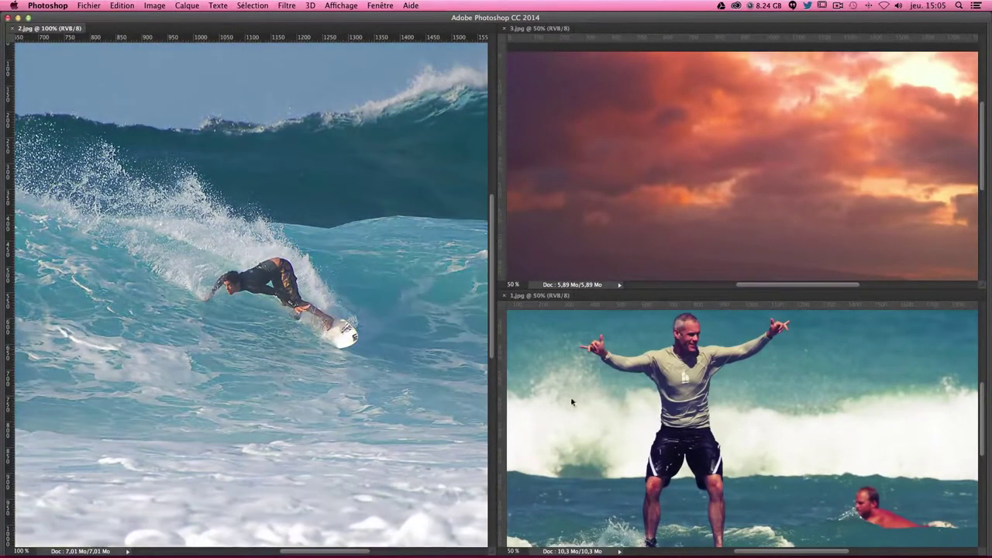
key(ctrl+z)
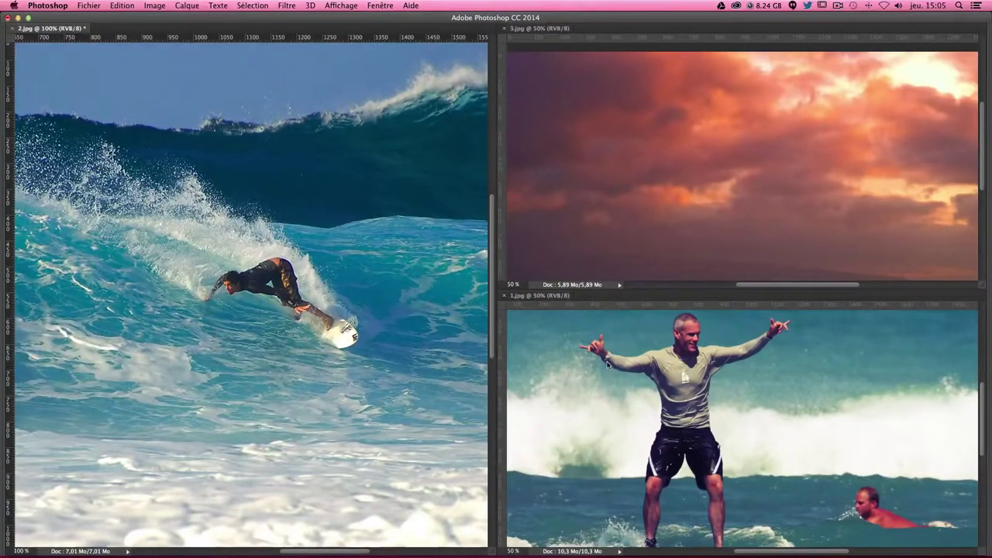
key(ctrl+z)
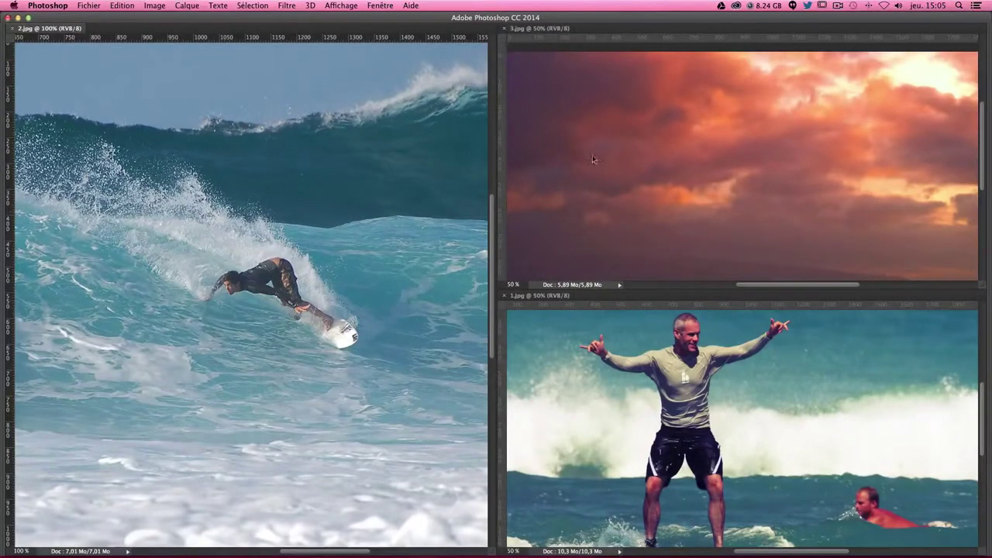
Step: Make 3.jpg active, scroll through it, then return to 2.jpg
click(620, 174)
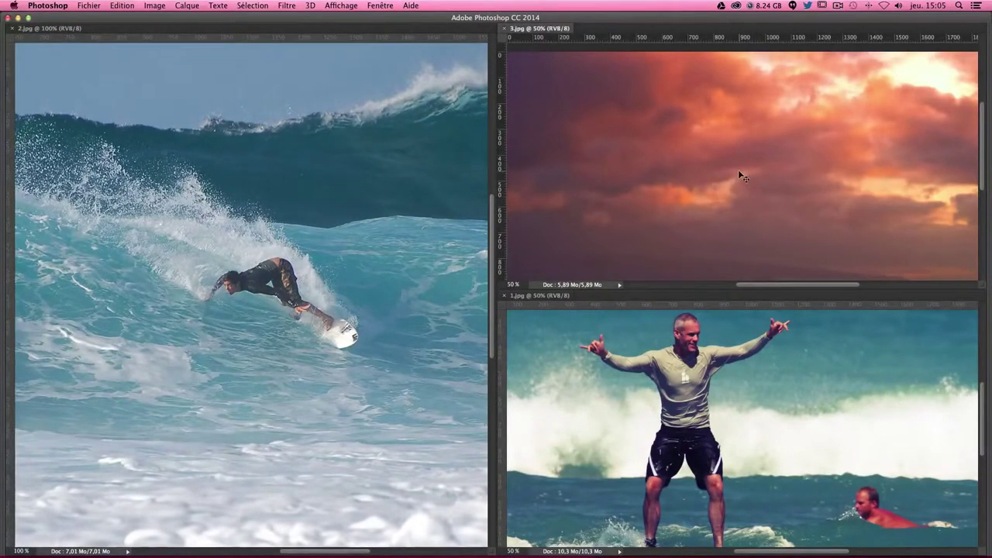
scroll(739, 175, down, 3)
scroll(738, 175, up, 4)
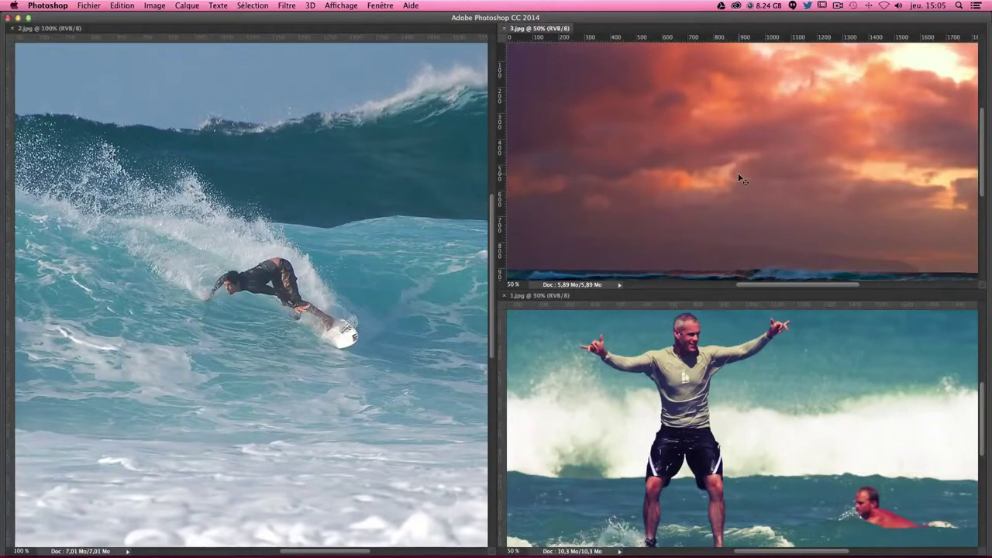
scroll(742, 179, up, 2)
click(184, 214)
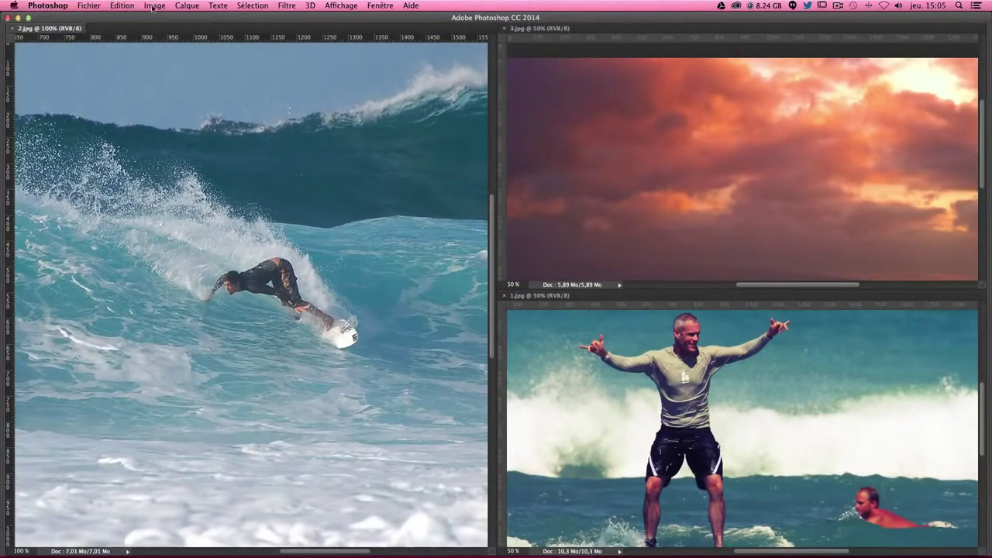
Step: Open Match Color on 2.jpg with 3.jpg as Source, moving the dialog lower
click(124, 5)
mouse_move(213, 34)
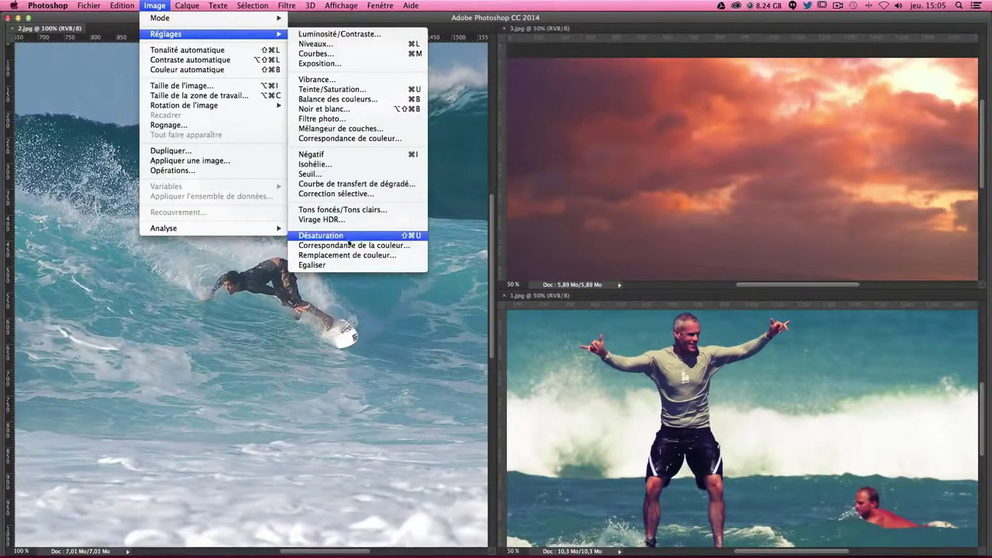
click(353, 245)
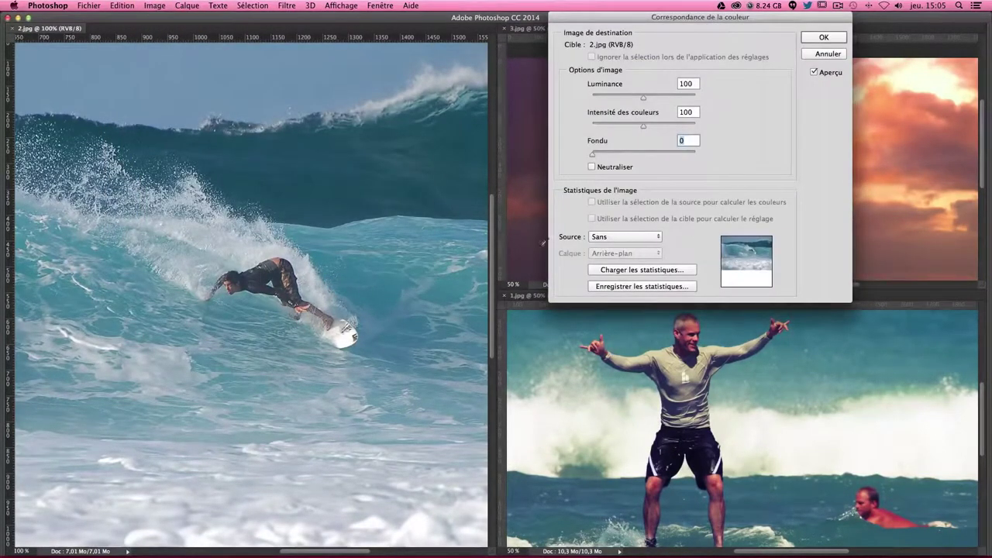
click(630, 240)
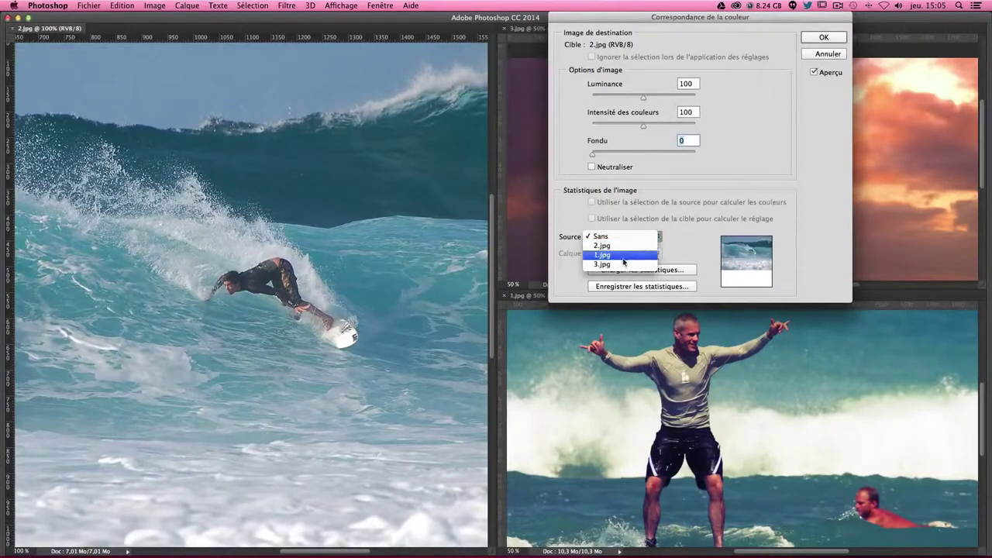
click(624, 264)
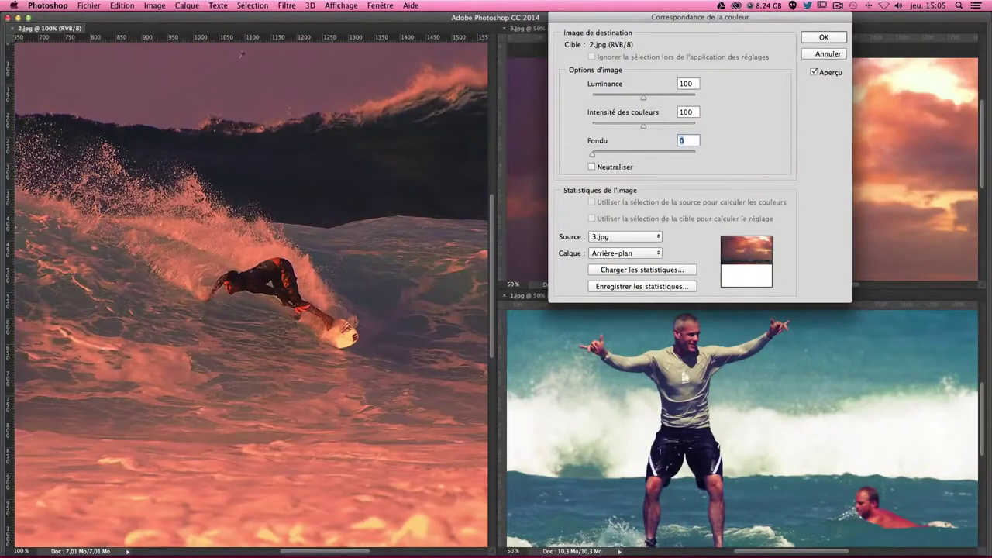
mouse_move(663, 19)
mouse_down()
mouse_move(658, 171)
mouse_move(621, 256)
mouse_up()
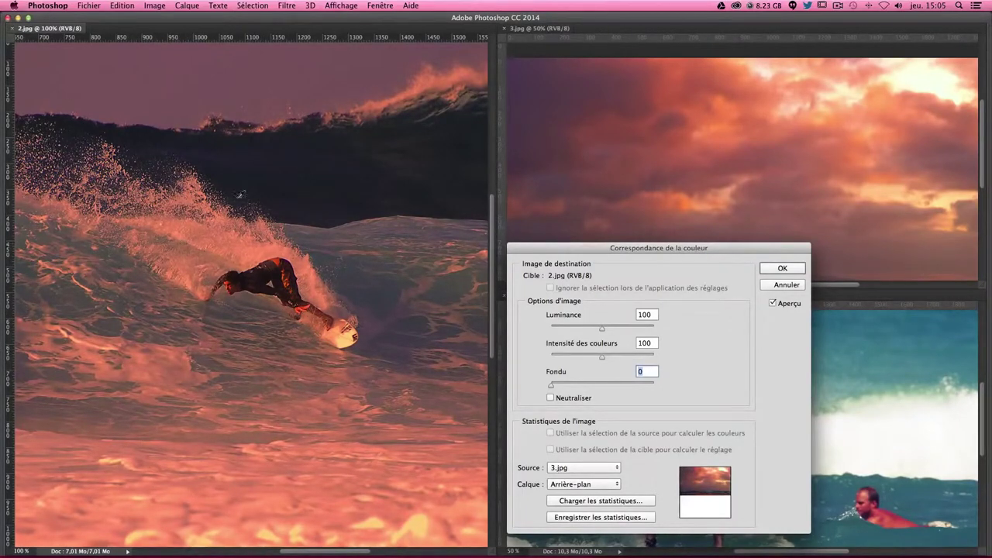
Step: Turn on Neutraliser, toggling it several times to compare the colours
click(550, 398)
click(550, 399)
click(550, 399)
click(550, 399)
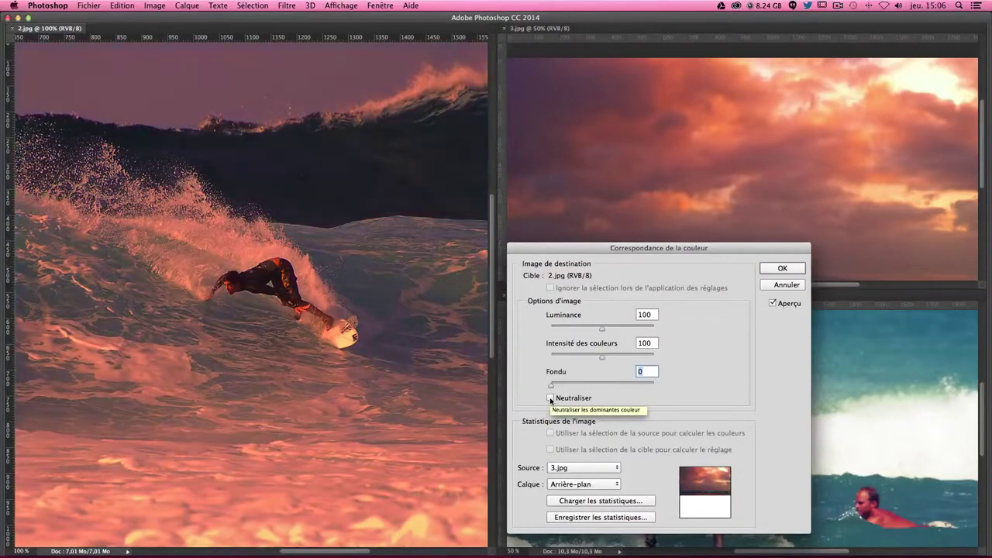
click(551, 398)
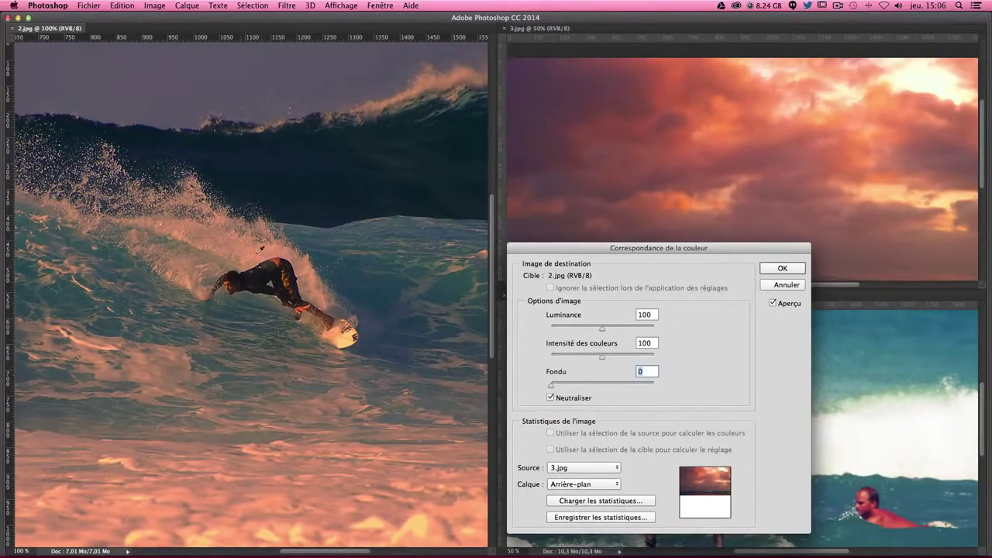
Step: Adjust Luminance, Intensité des couleurs and Fondu, bringing Luminance back to 103
drag(603, 329, 615, 332)
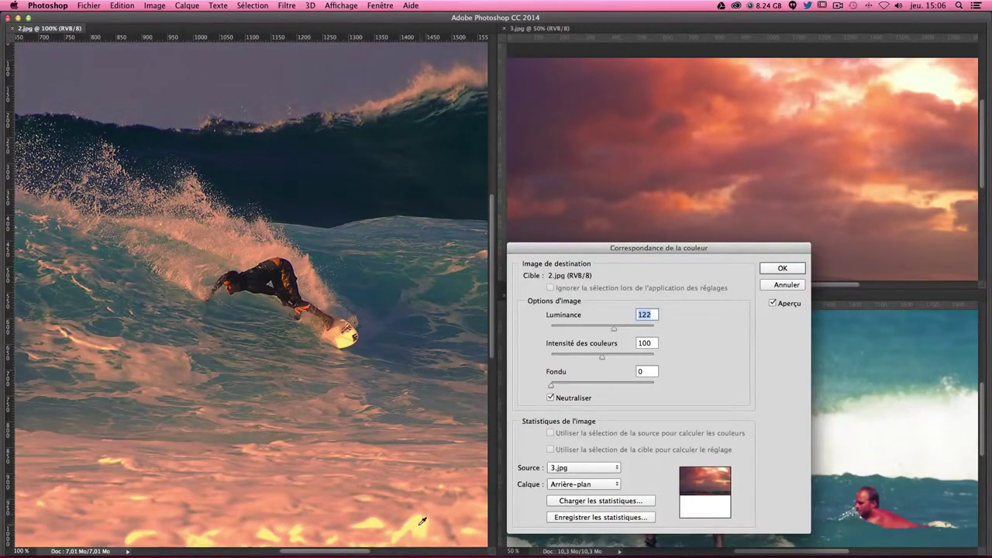
drag(602, 356, 629, 358)
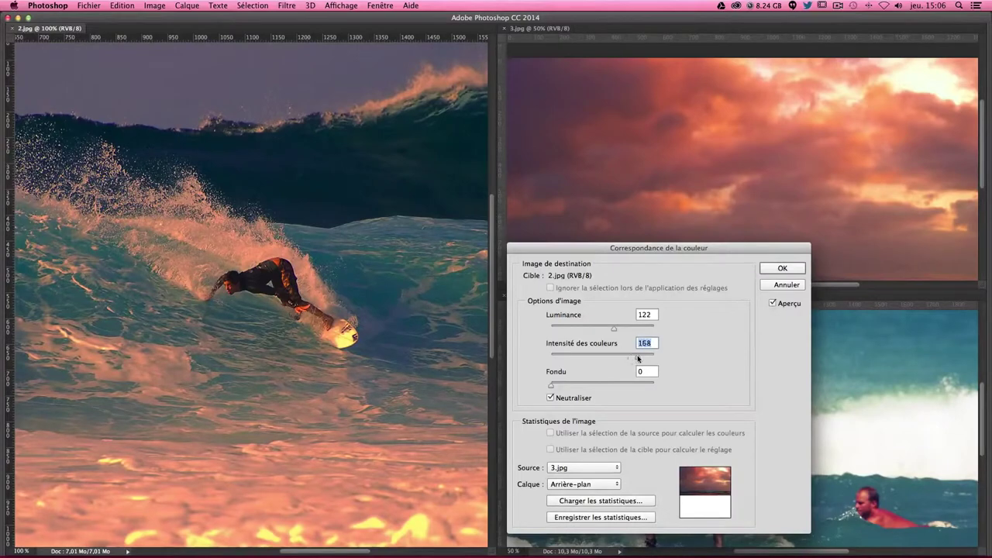
drag(551, 384, 569, 387)
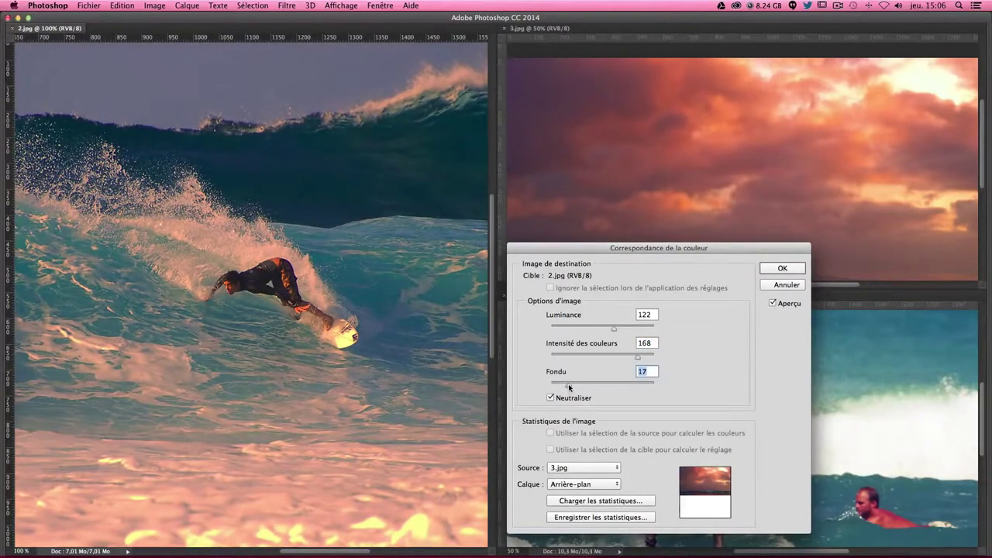
click(603, 328)
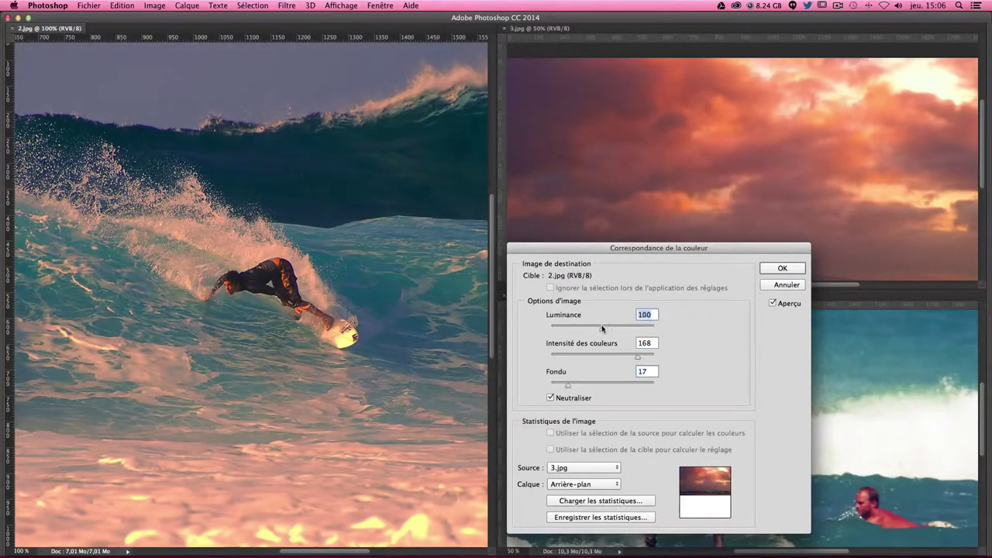
Step: Apply the sunset match, compare with undo/redo, undo it, and show the panels again
click(781, 271)
key(super+z)
key(super+z)
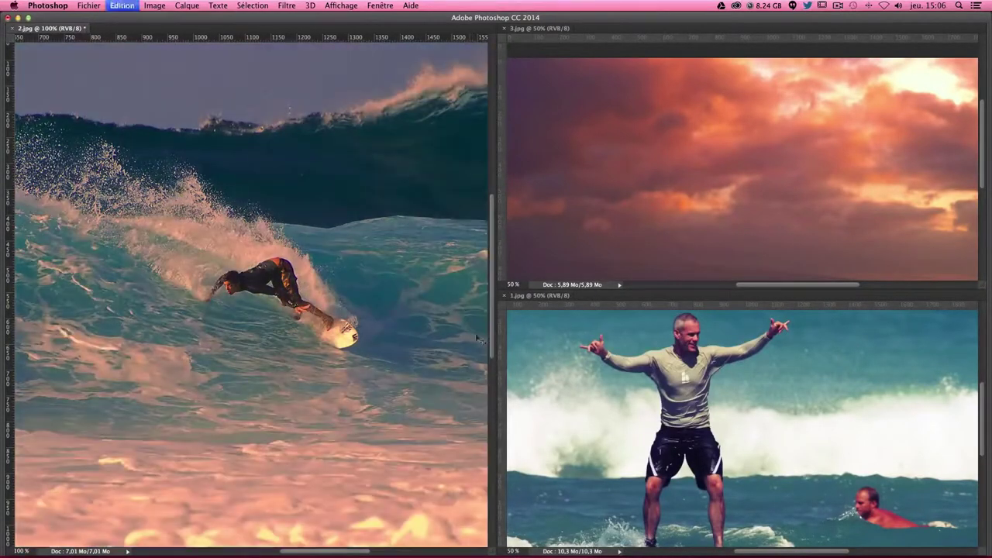
key(super+z)
key(super+z)
key(super+z)
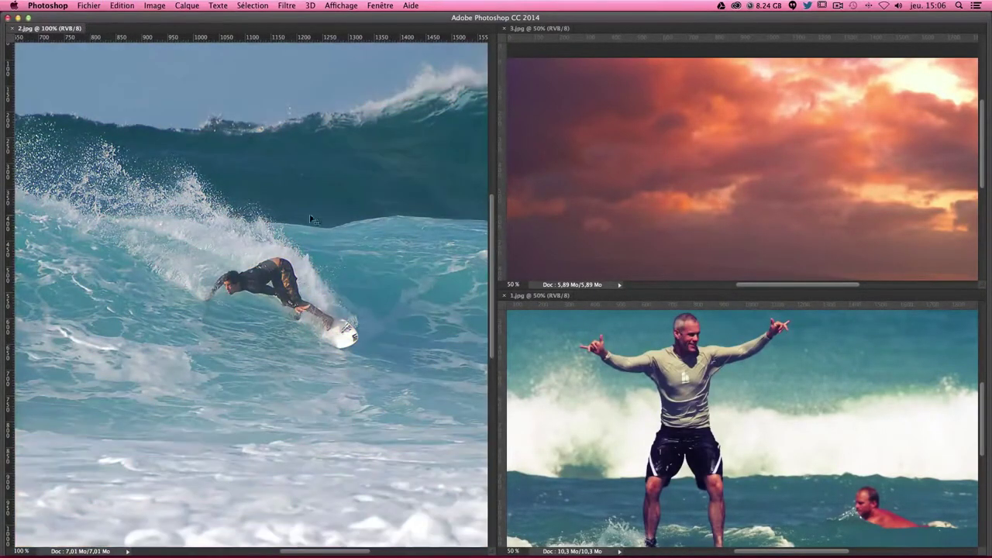
key(super+z)
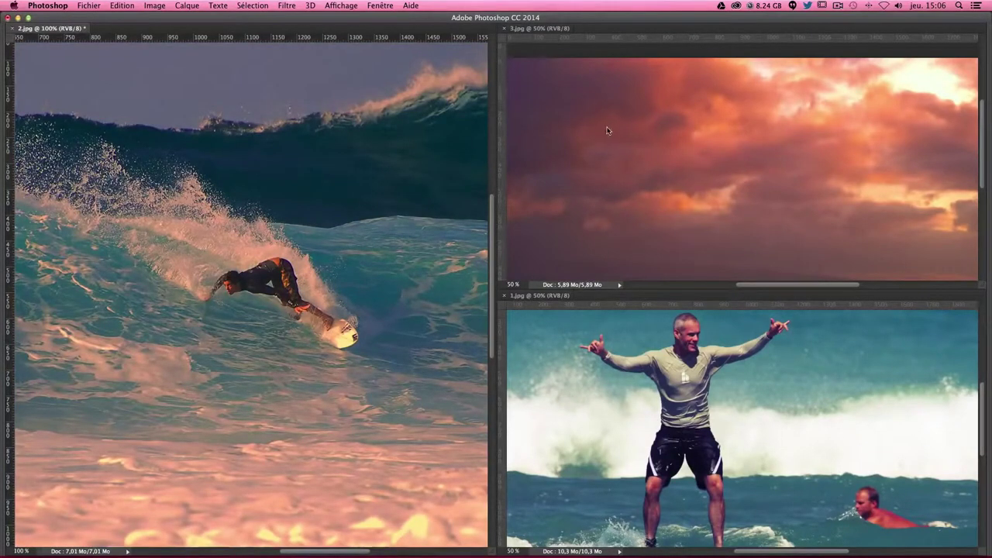
key(super+z)
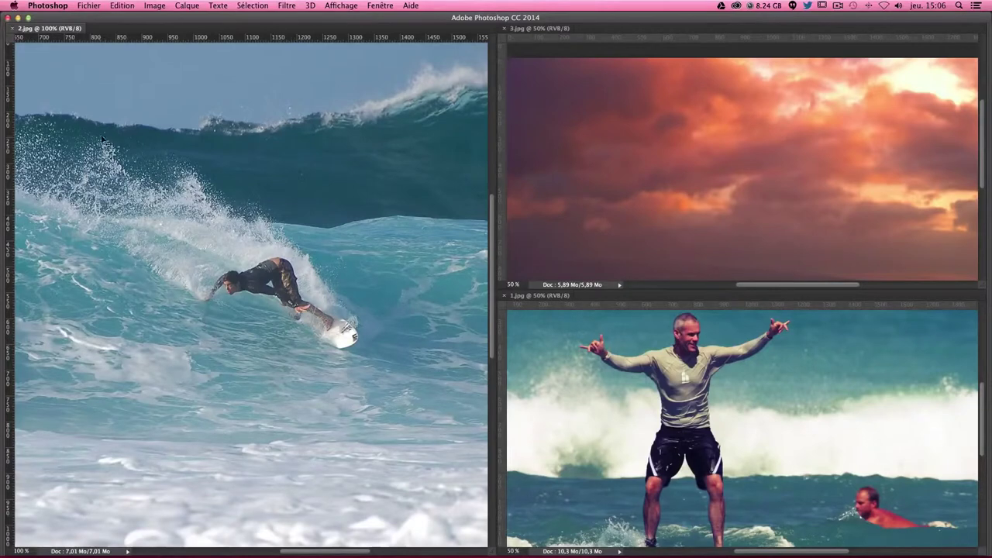
key(Tab)
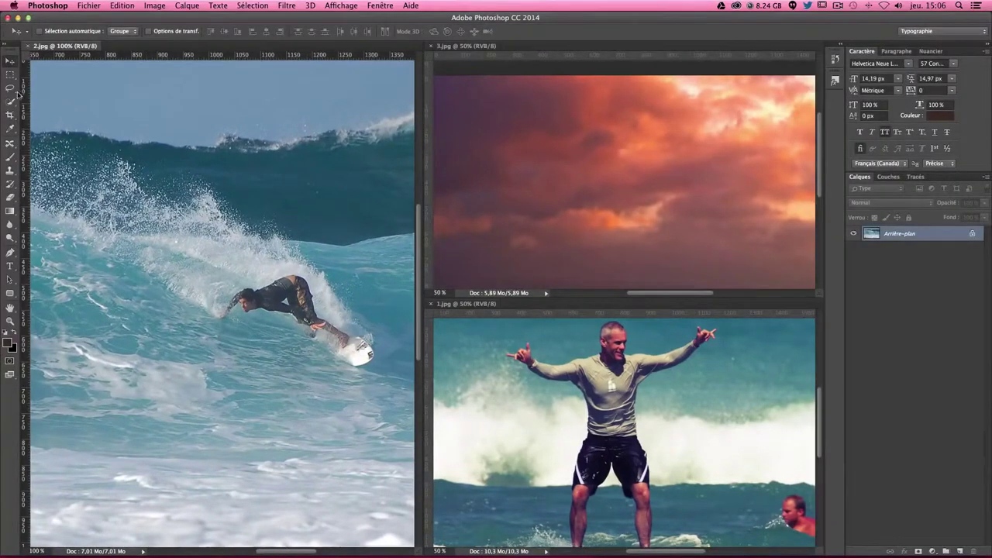
Step: Use the Lasso tool to draw a freehand loop around the surfer and breaking wave on 2.jpg
click(11, 88)
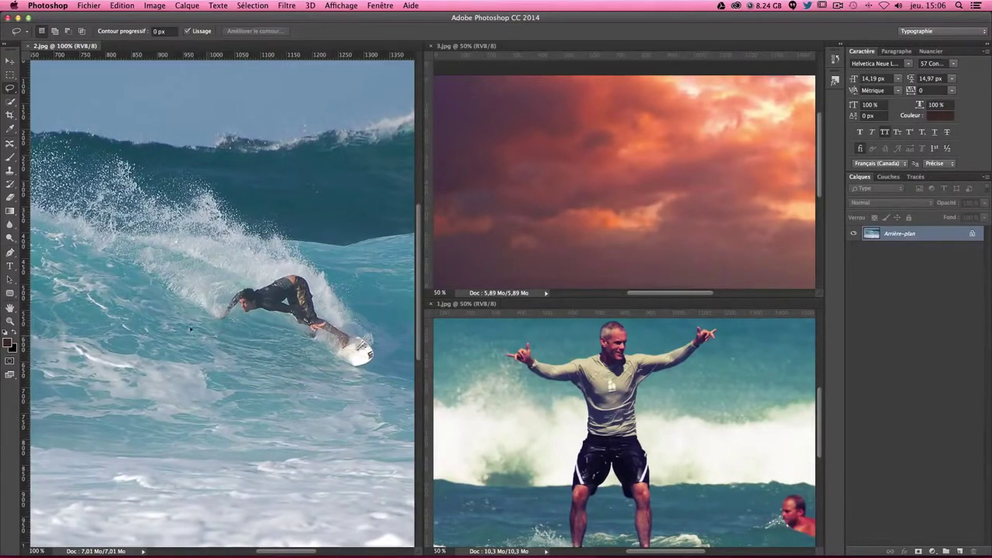
mouse_move(139, 180)
mouse_down()
mouse_move(403, 341)
mouse_move(323, 372)
mouse_up()
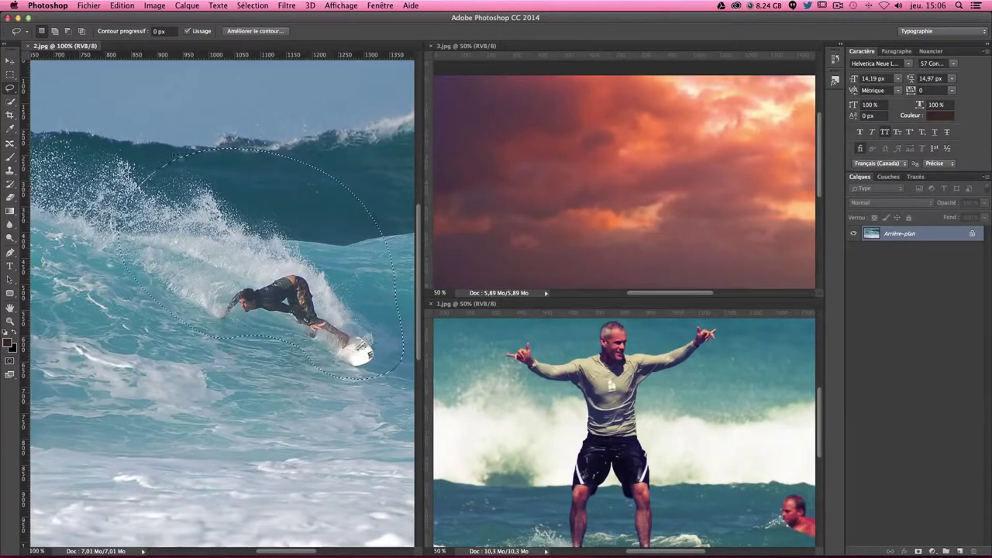
click(154, 5)
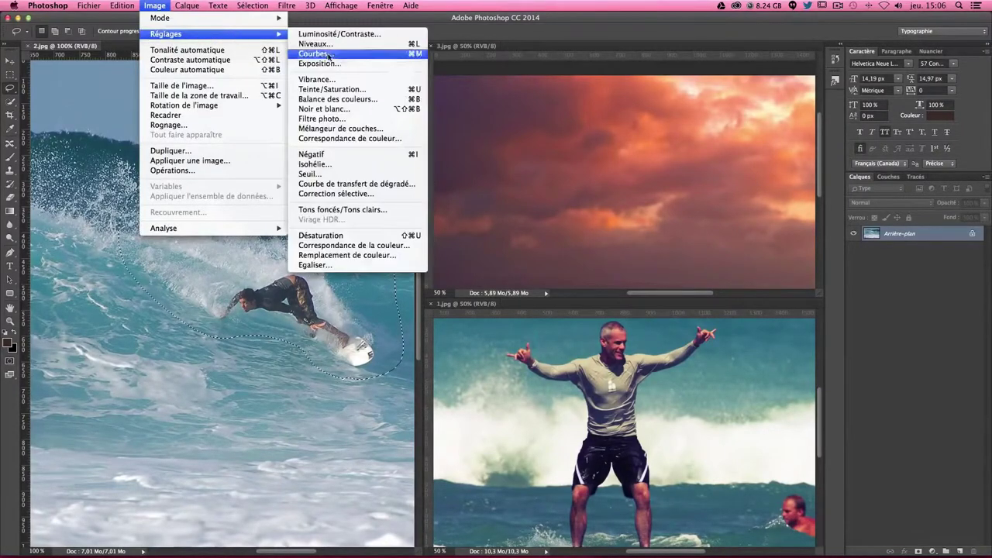
mouse_move(166, 34)
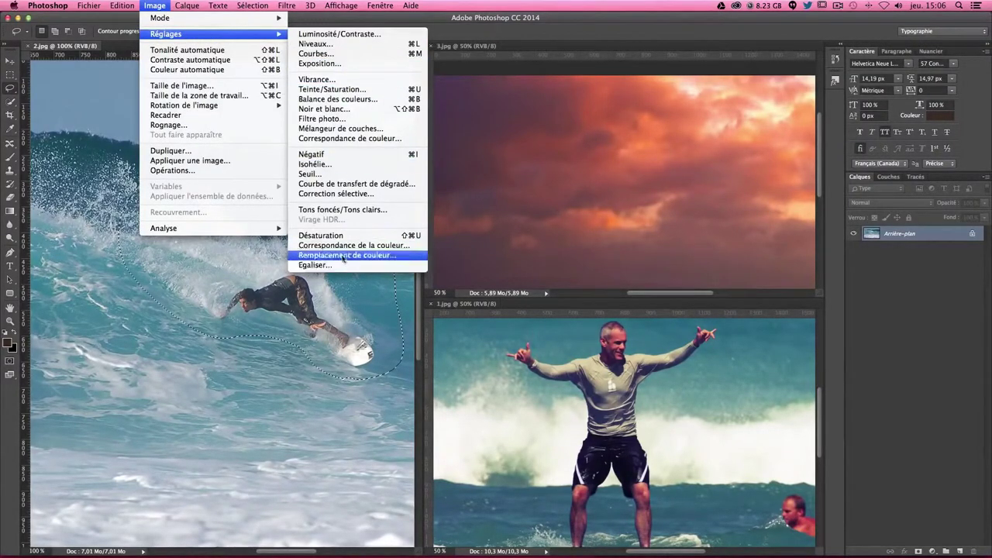
Step: Apply Match Color to the lasso selection using 3.jpg as source, faded to 48
click(345, 245)
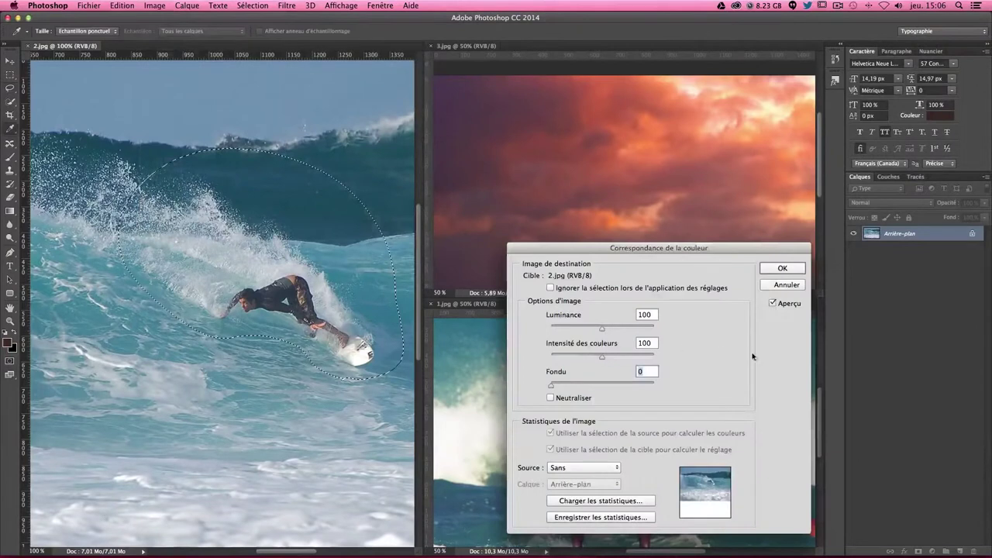
click(573, 469)
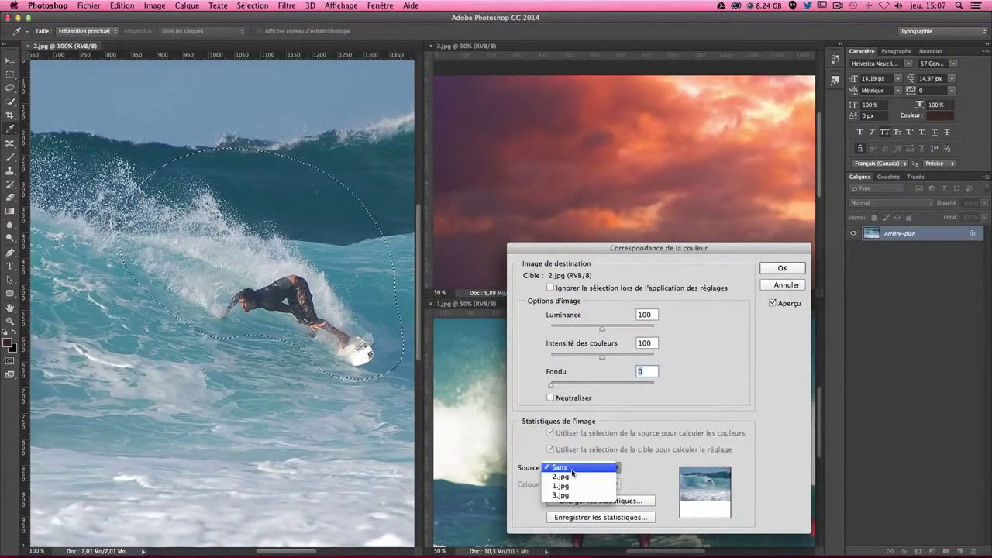
click(572, 494)
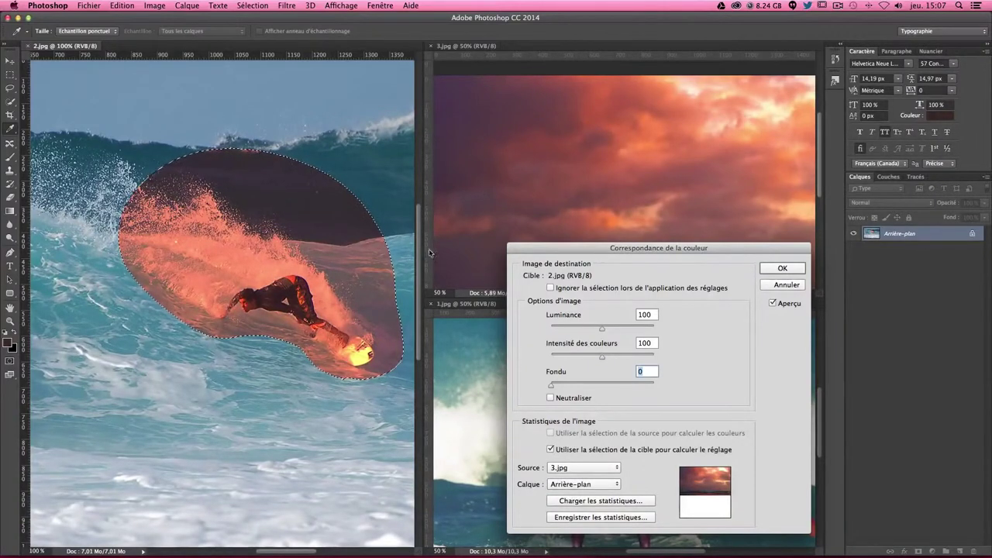
drag(551, 383, 599, 386)
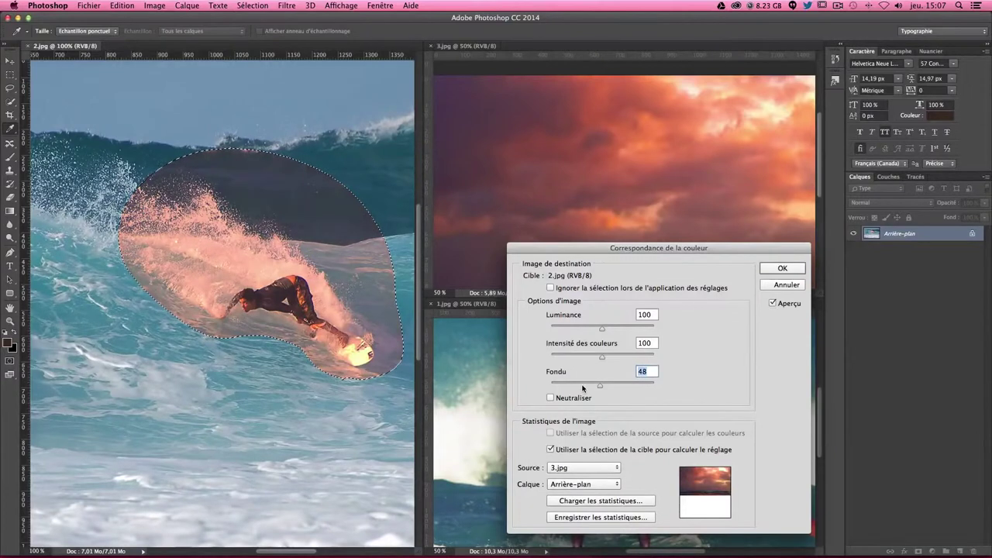